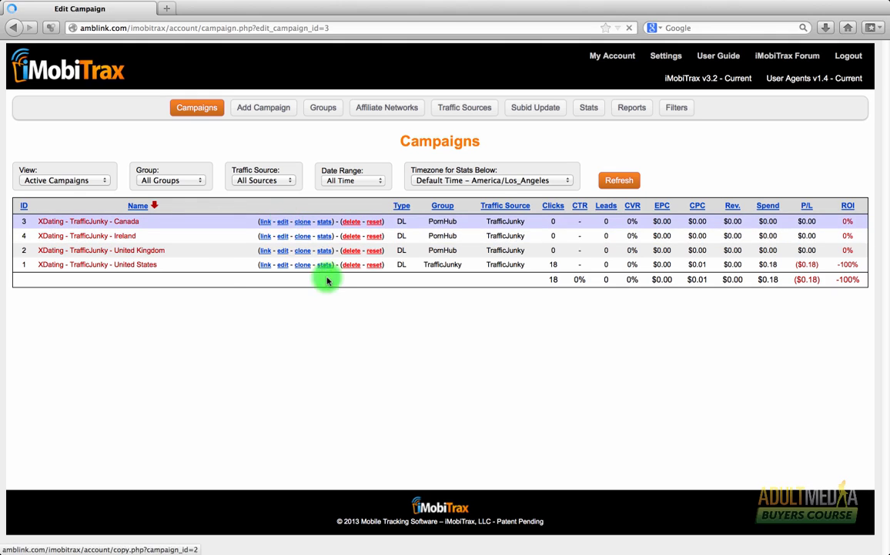
Step: Set Offer 1's split to 33% and try to update the campaign
scroll(572, 301, "down", 8)
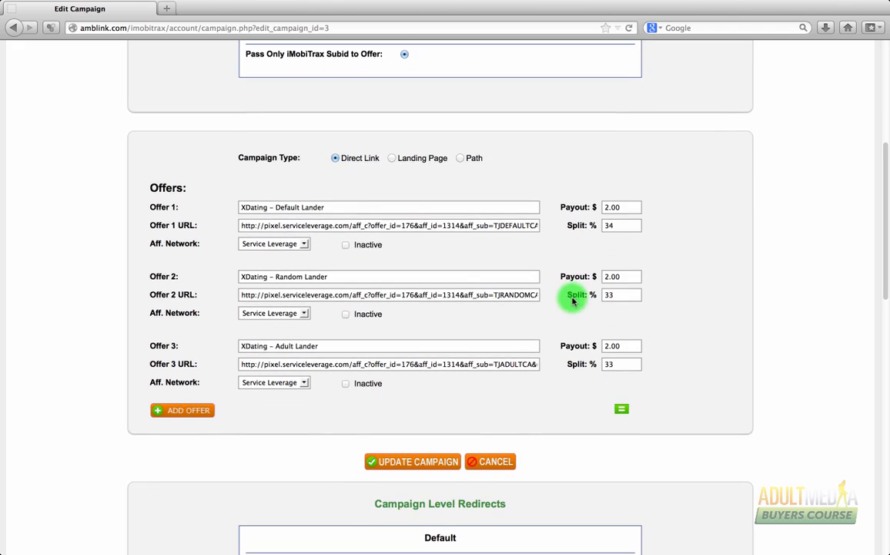
scroll(291, 170, "down", 1)
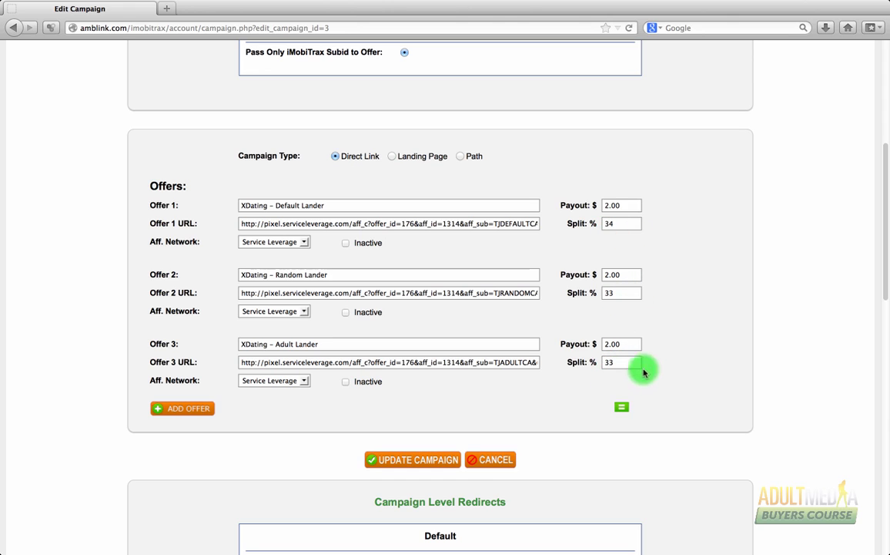
left_click(629, 231)
key("BackSpace")
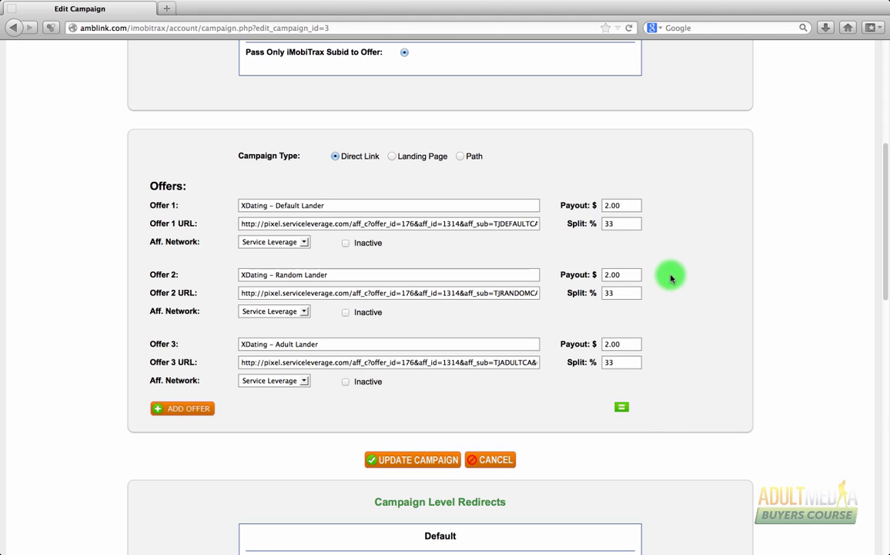
left_click(441, 461)
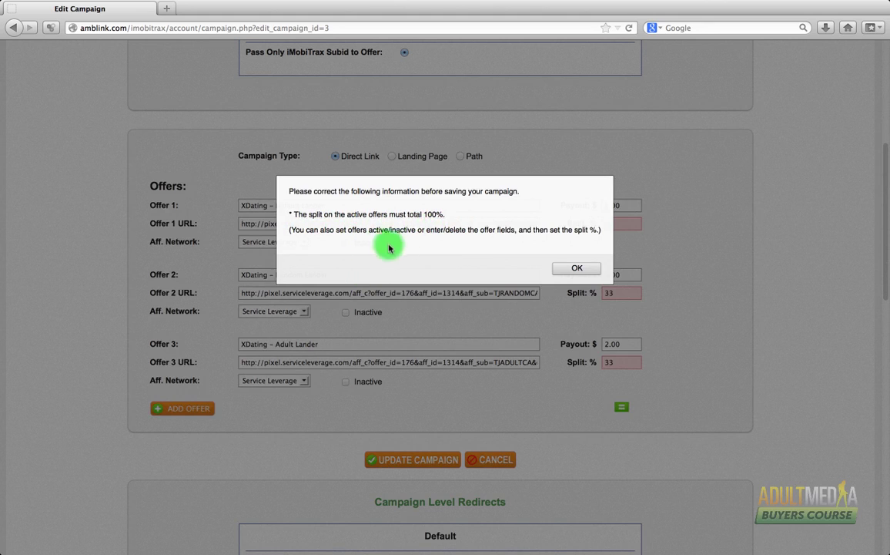
left_click(574, 268)
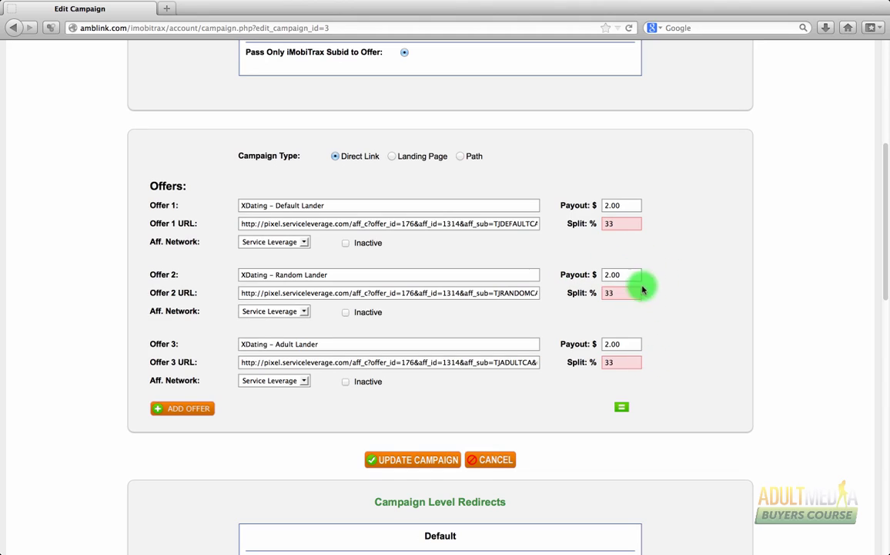
Step: Set Offer 2's split to 34% and return it to 33%
left_click(618, 295)
key("BackSpace")
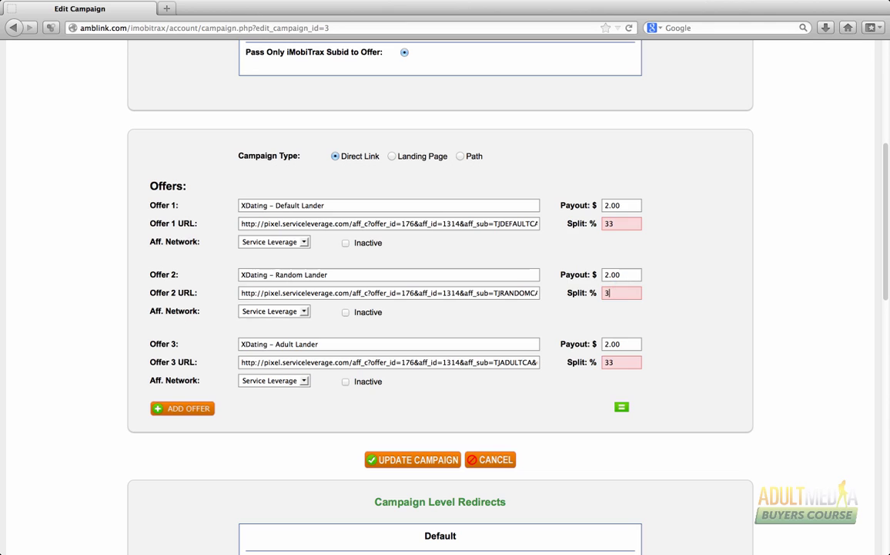
left_click(675, 297)
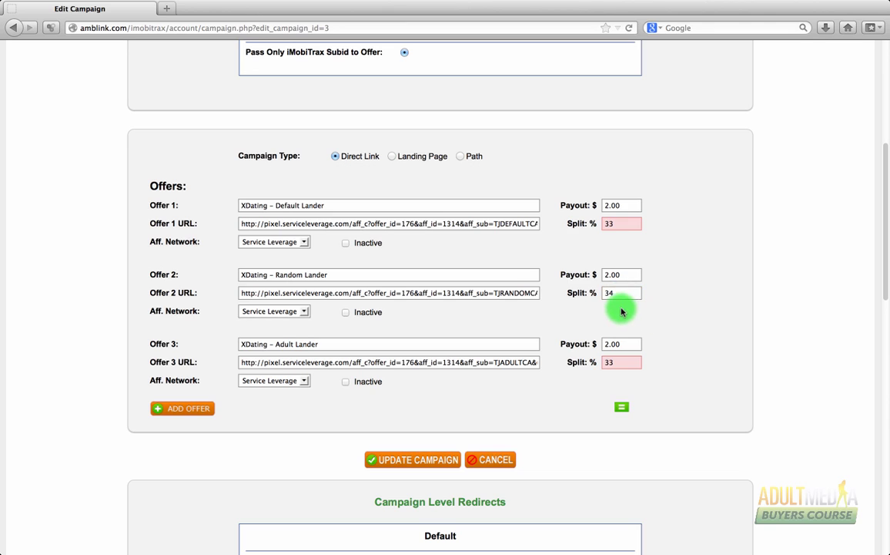
key("Right")
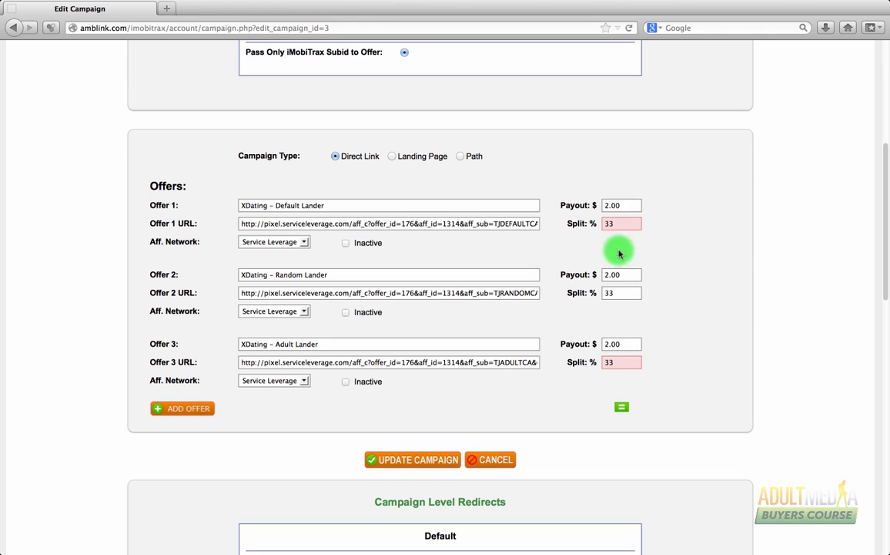
Step: Set Offer 1's split to 34% and update the campaign
left_click(614, 223)
key("BackSpace")
type("4")
left_click(434, 462)
scroll(614, 411, "down", 5)
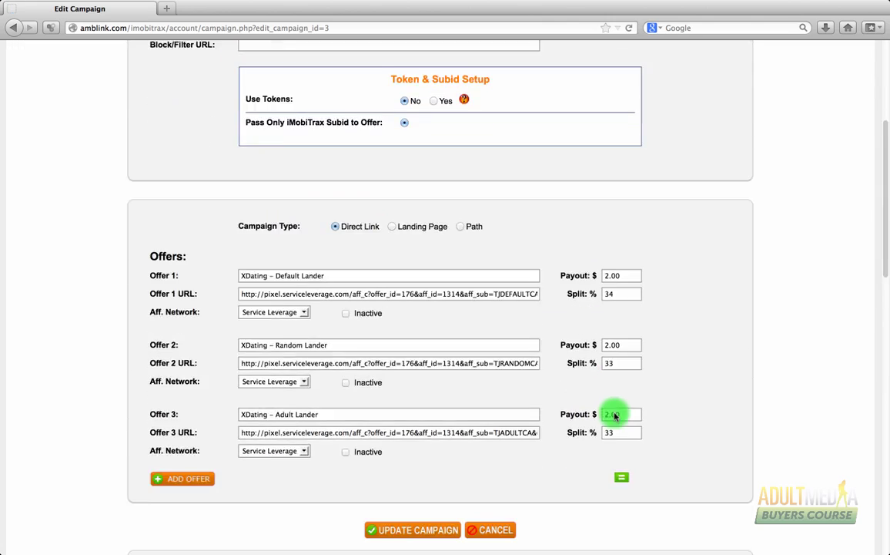
scroll(612, 418, "up", 1)
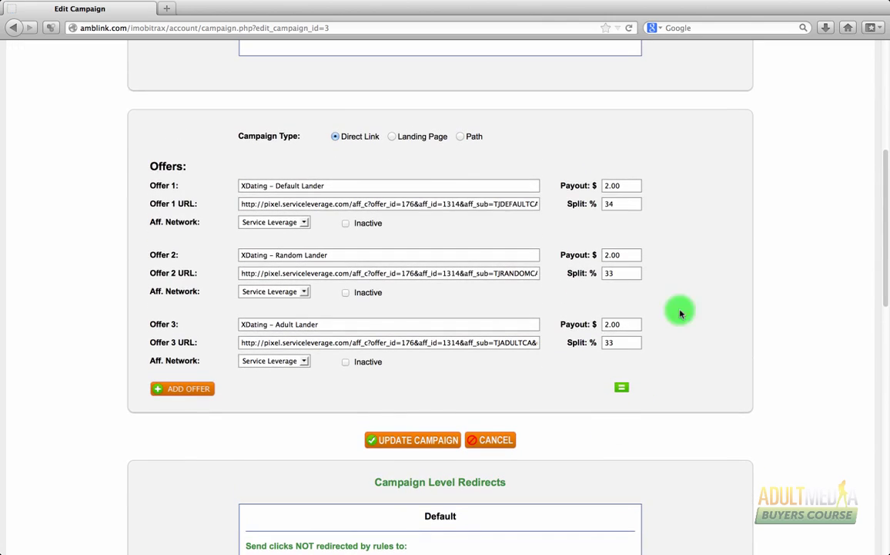
double_click(619, 205)
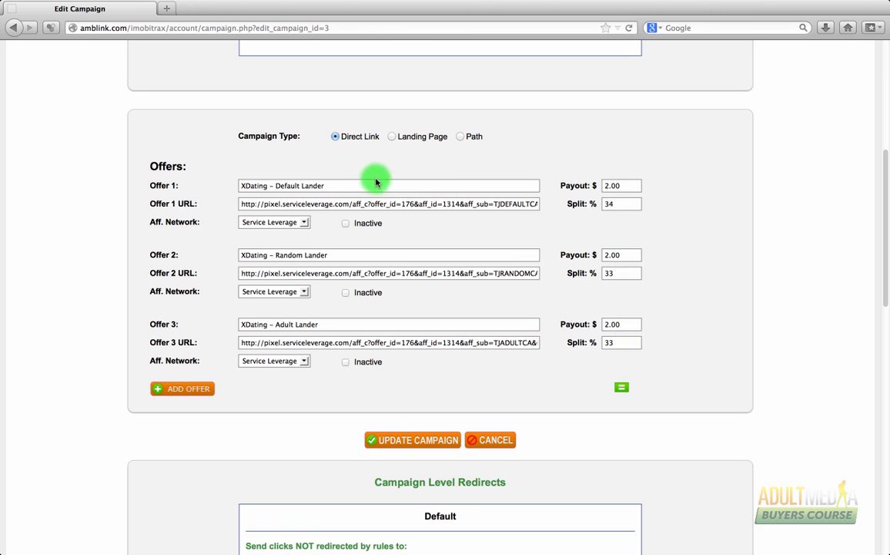
Step: Change the campaign type from Direct Link to Landing Page
left_click(393, 139)
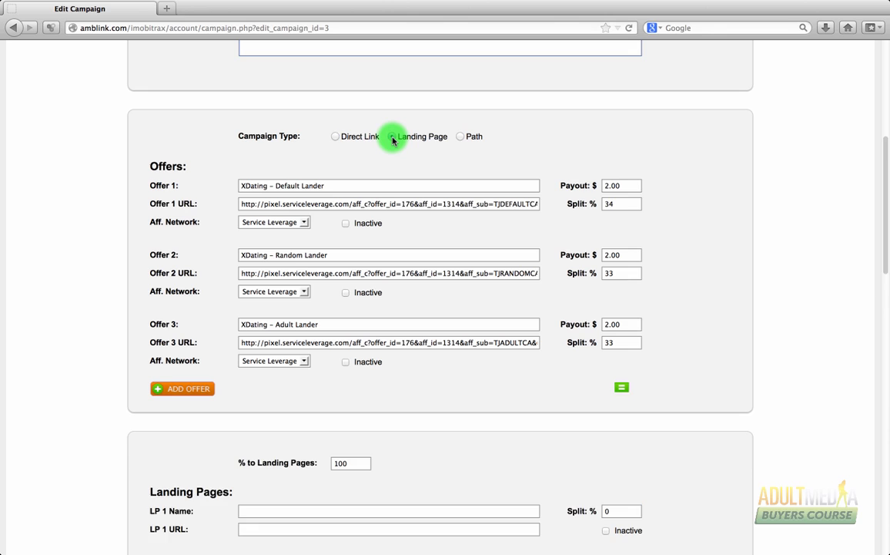
scroll(392, 380, "down", 5)
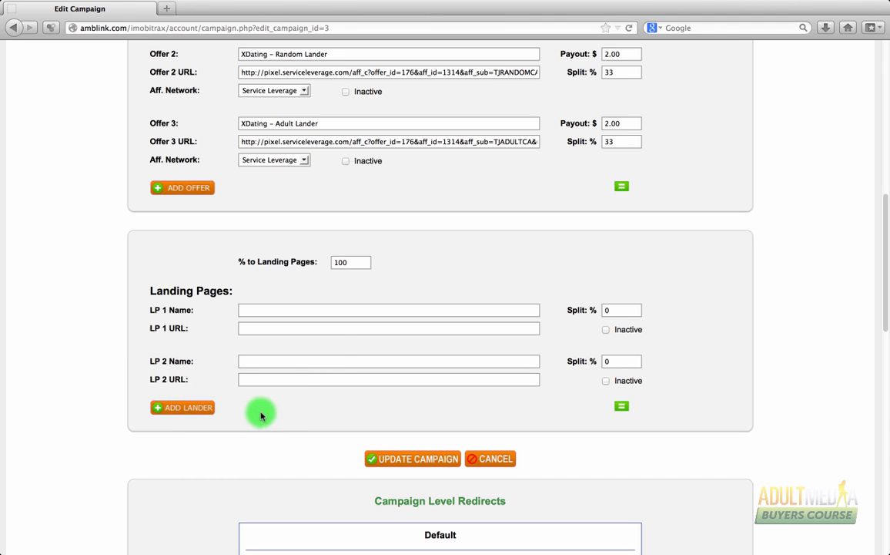
scroll(328, 332, "up", 3)
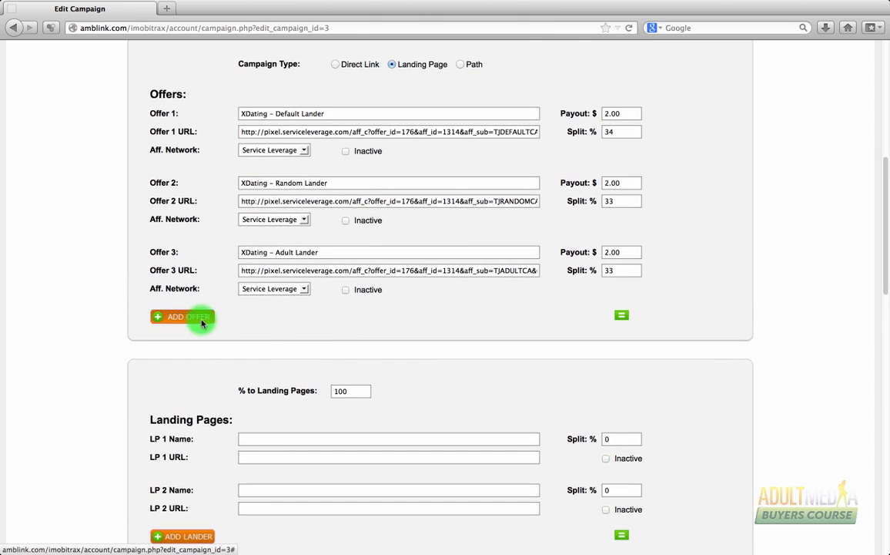
scroll(408, 358, "down", 3)
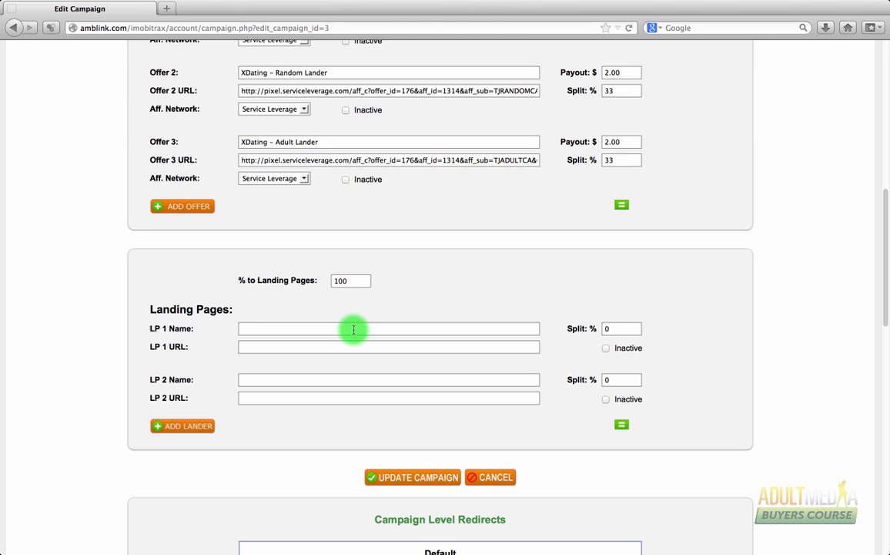
left_click(353, 330)
type("LP")
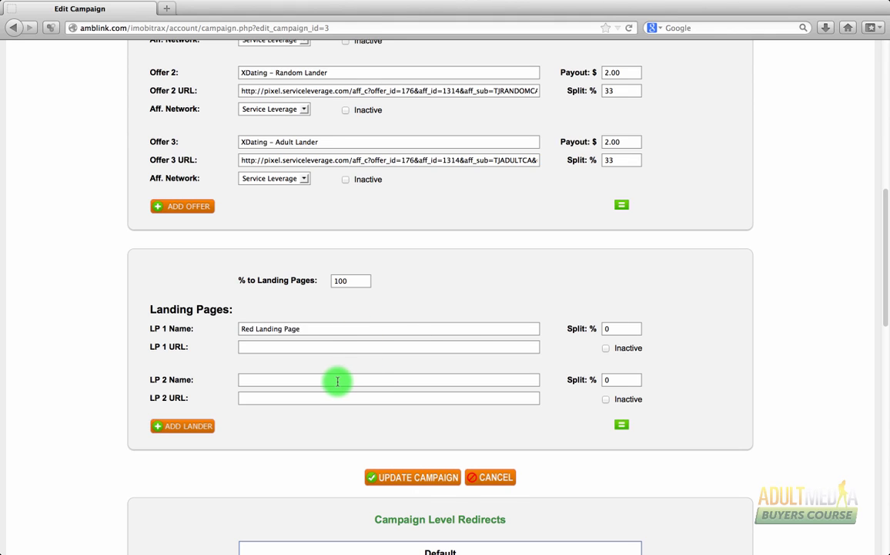
left_click(307, 348)
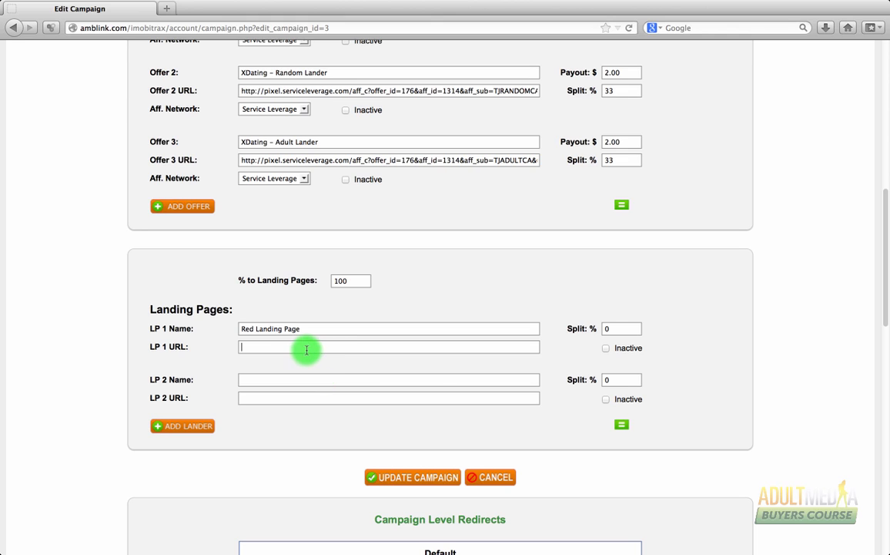
type("http://www.")
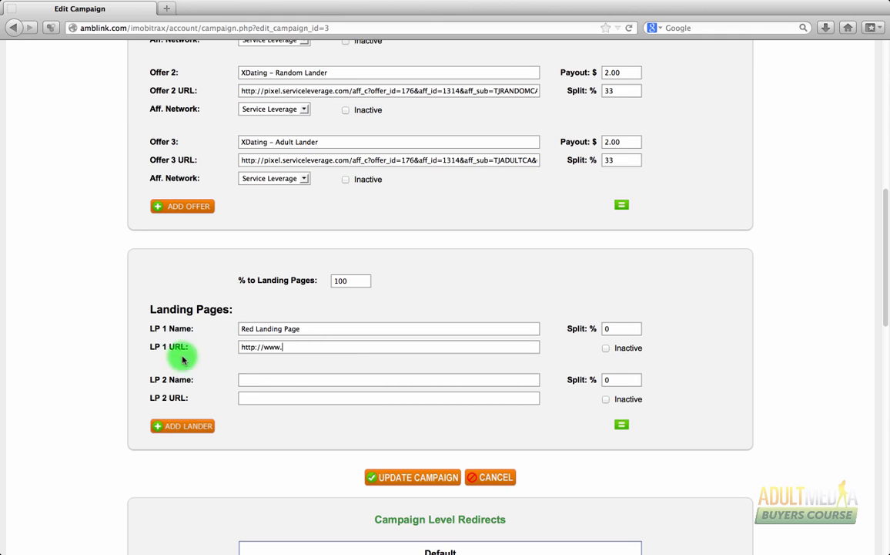
left_click(297, 347)
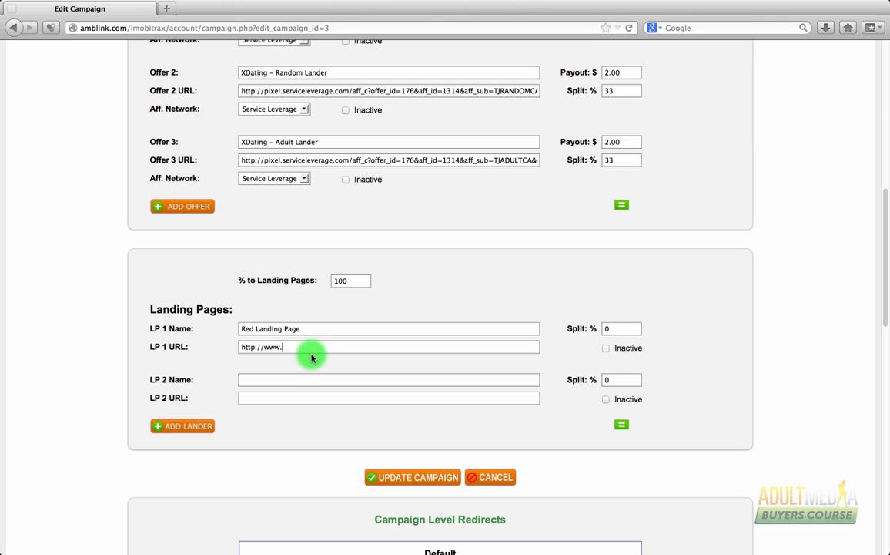
type("google.com")
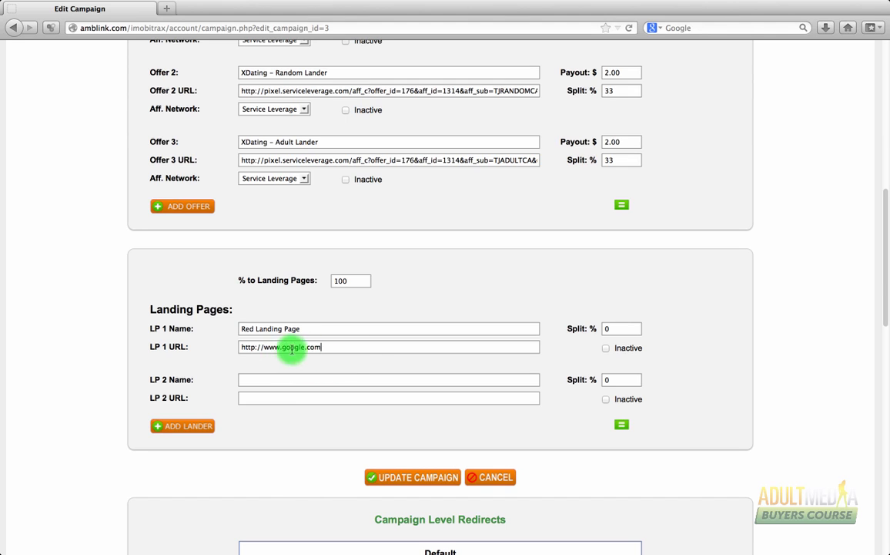
left_click_drag(333, 348, 236, 348)
left_click(269, 363)
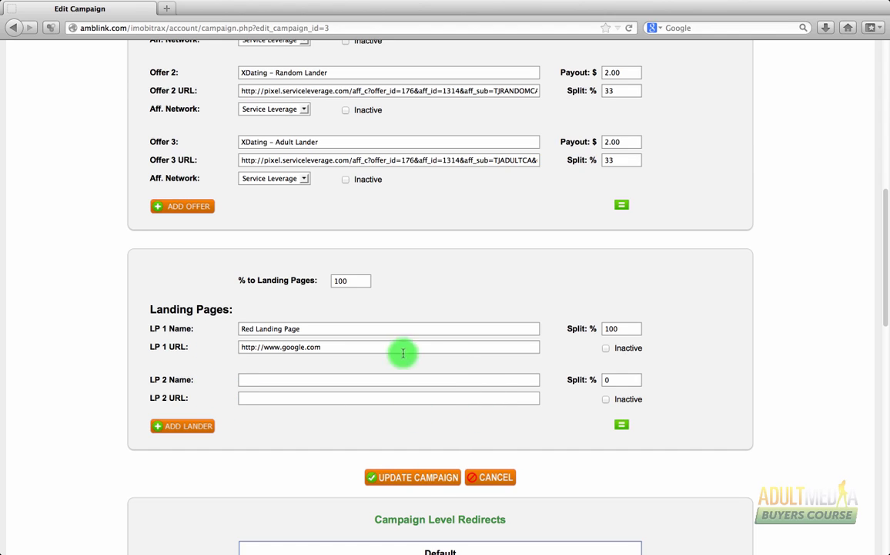
Step: Update the campaign and review its redirect rules, campaign link and tracking options
left_click(417, 475)
scroll(722, 413, "down", 8)
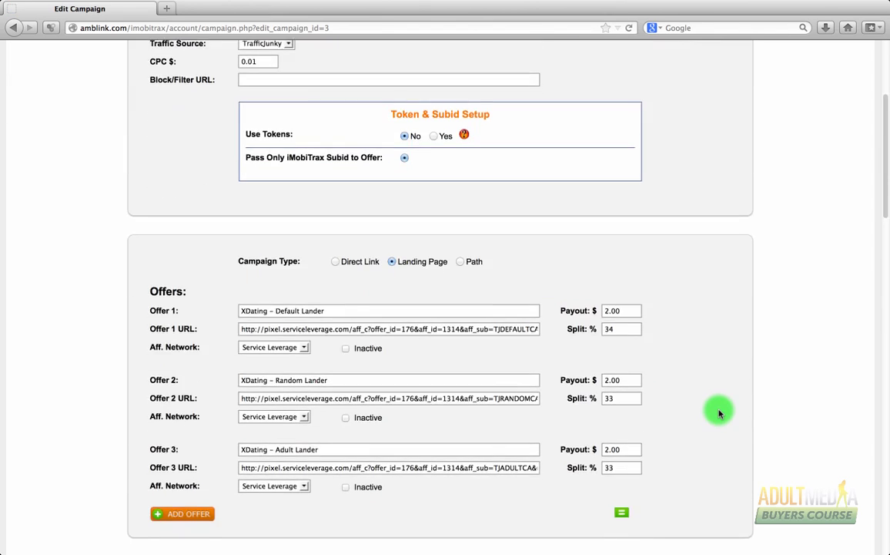
scroll(718, 415, "down", 1)
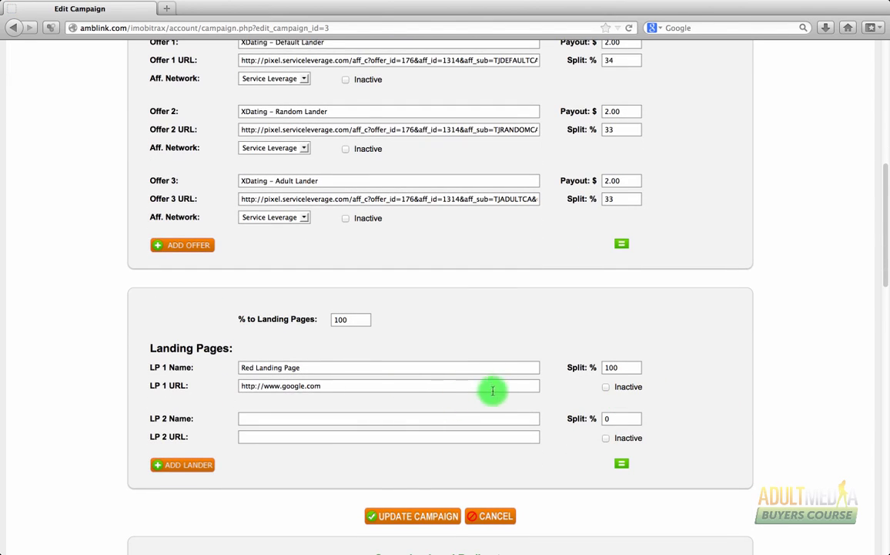
scroll(492, 389, "down", 6)
scroll(497, 389, "down", 7)
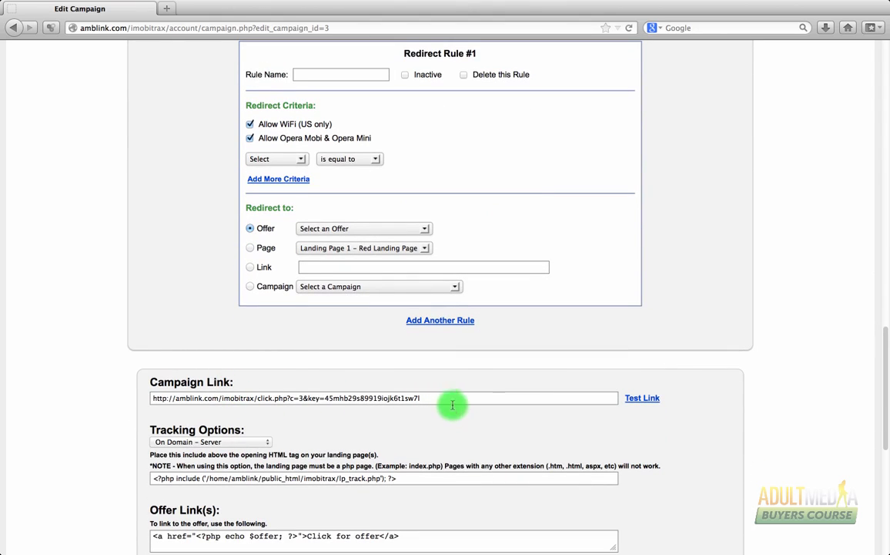
scroll(456, 389, "up", 6)
scroll(459, 383, "up", 4)
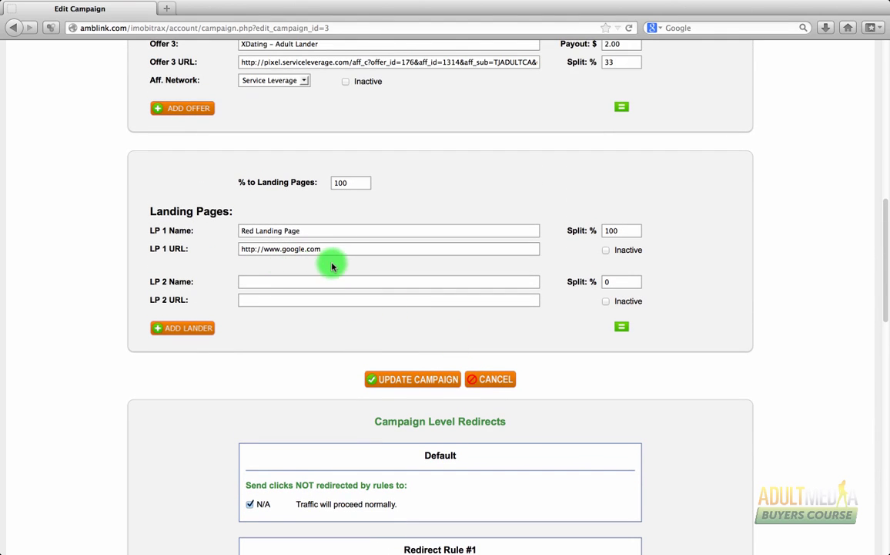
scroll(324, 270, "up", 1)
scroll(324, 270, "up", 1)
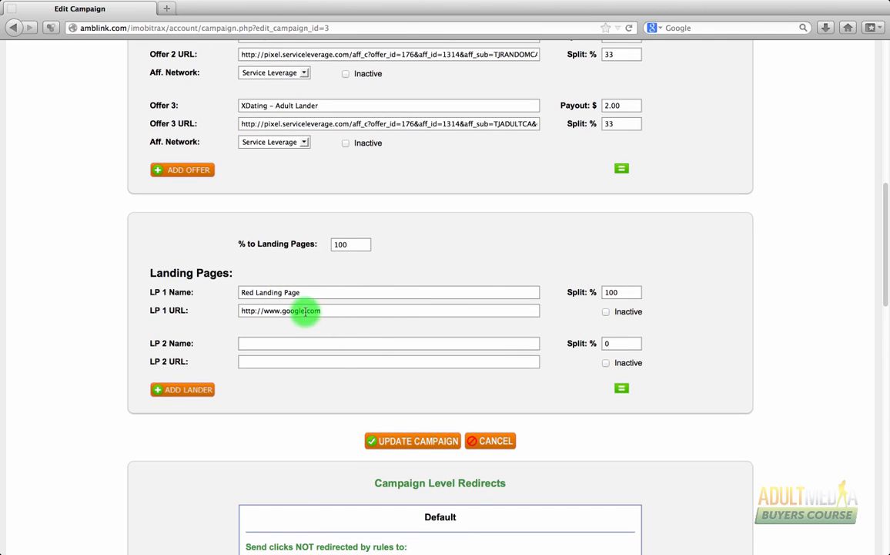
left_click(330, 310)
left_click(300, 311)
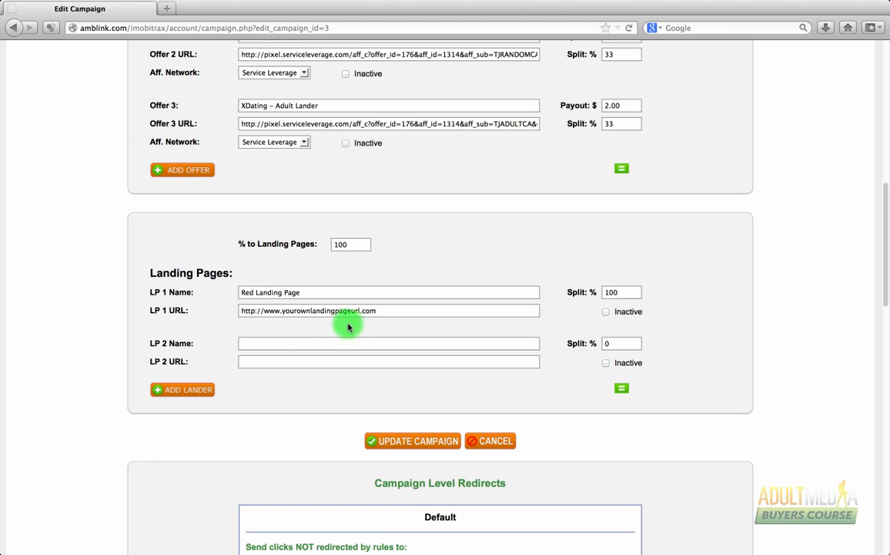
left_click(284, 342)
type("Blue Landing Page")
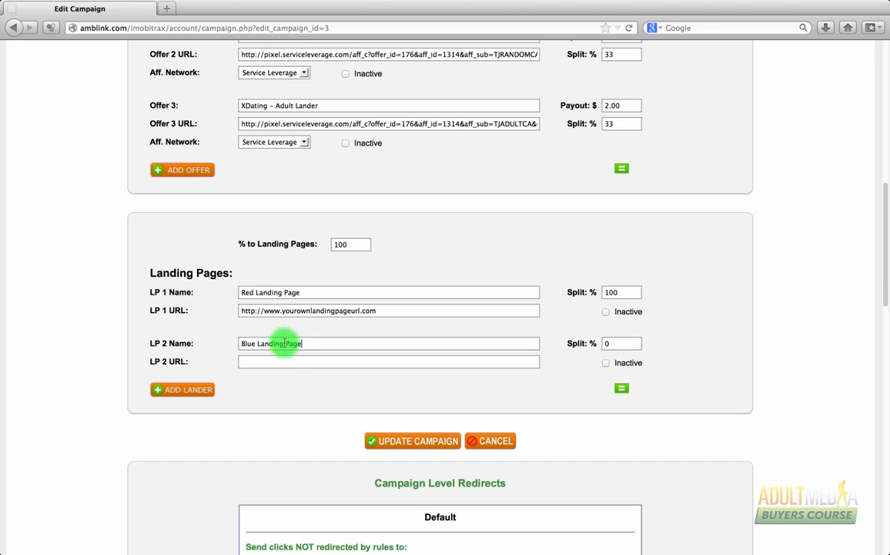
left_click(287, 361)
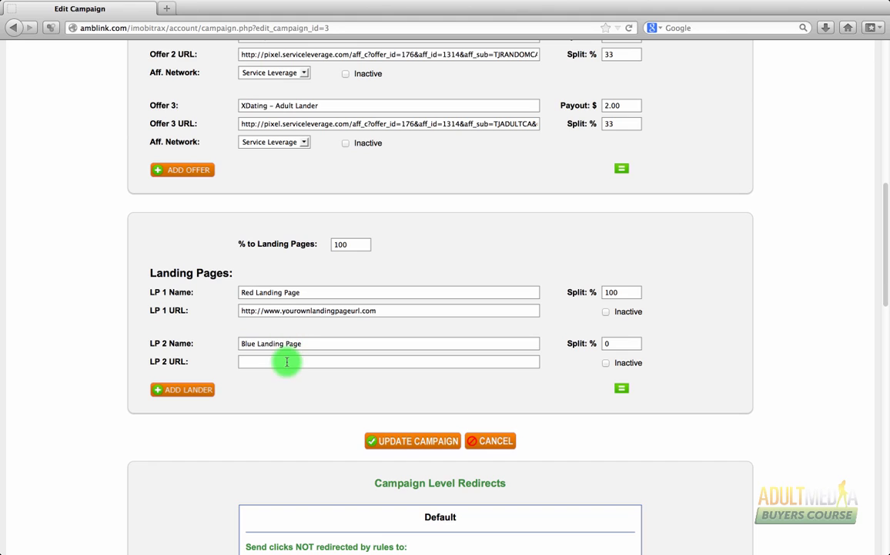
type("http://www.yourownlandingpageurl2.com/whatever")
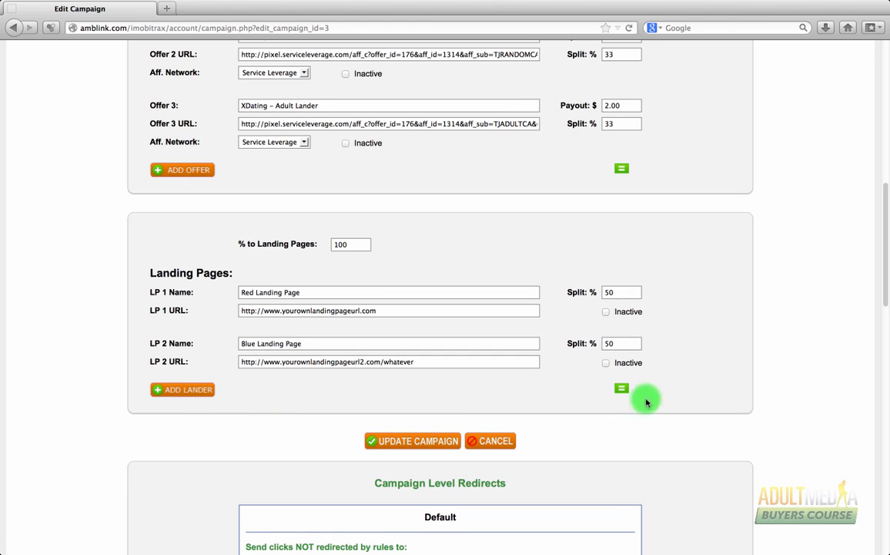
Step: Set the split to 75% for the Red Landing Page and 25% for the Blue Landing Page, and update the campaign
scroll(644, 313, "up", 4)
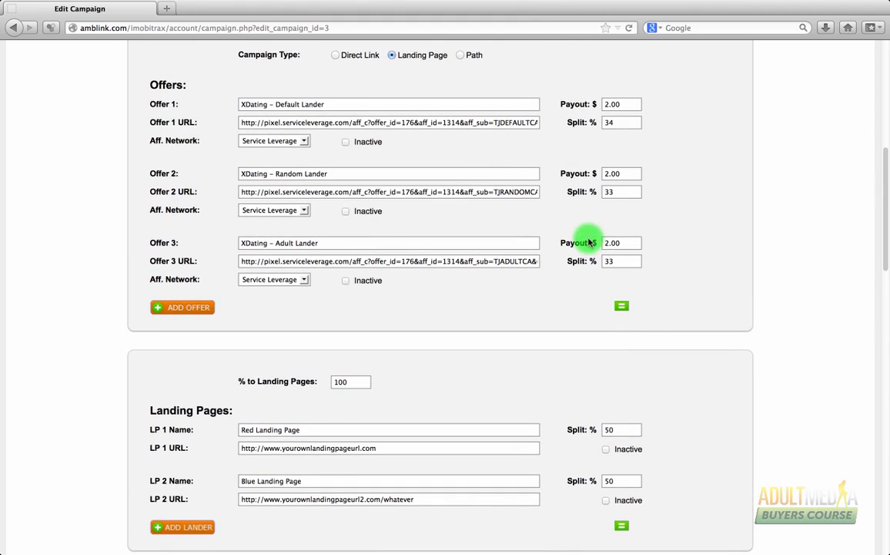
scroll(655, 331, "down", 1)
scroll(659, 340, "down", 3)
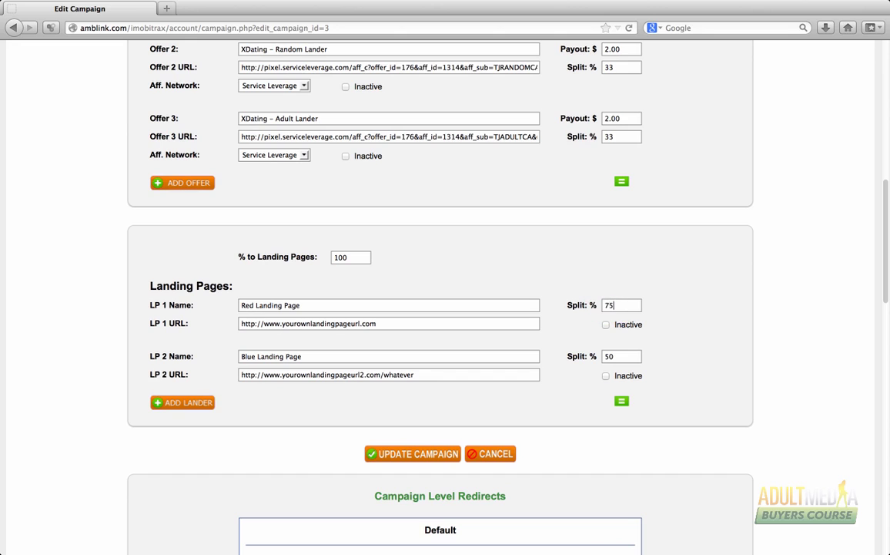
left_click(626, 357)
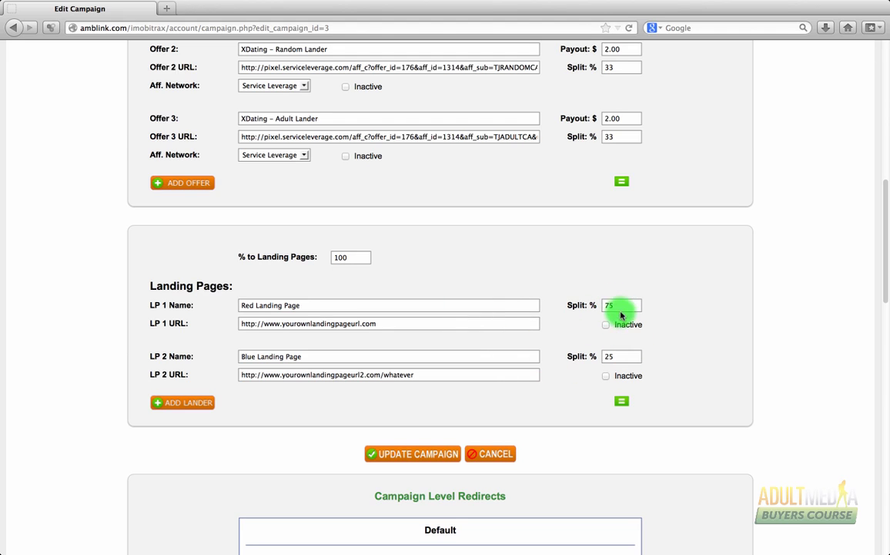
left_click(415, 456)
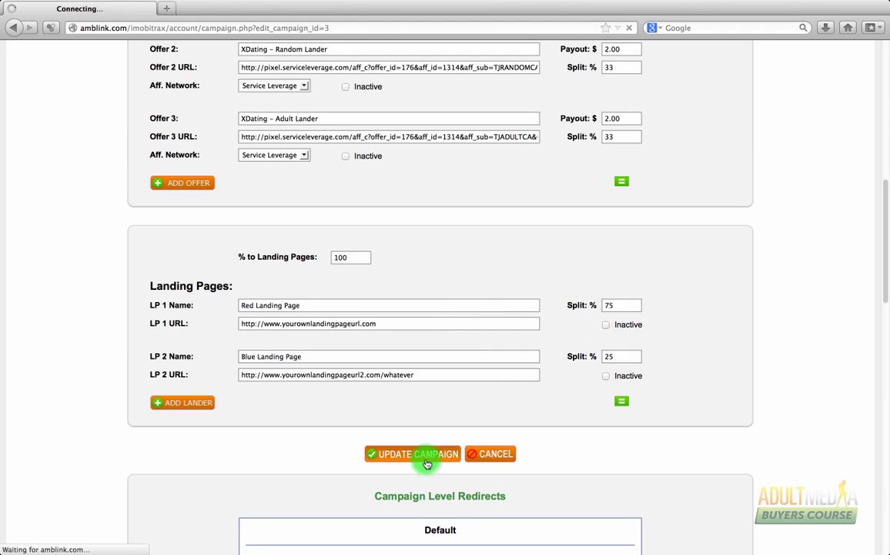
scroll(589, 441, "down", 10)
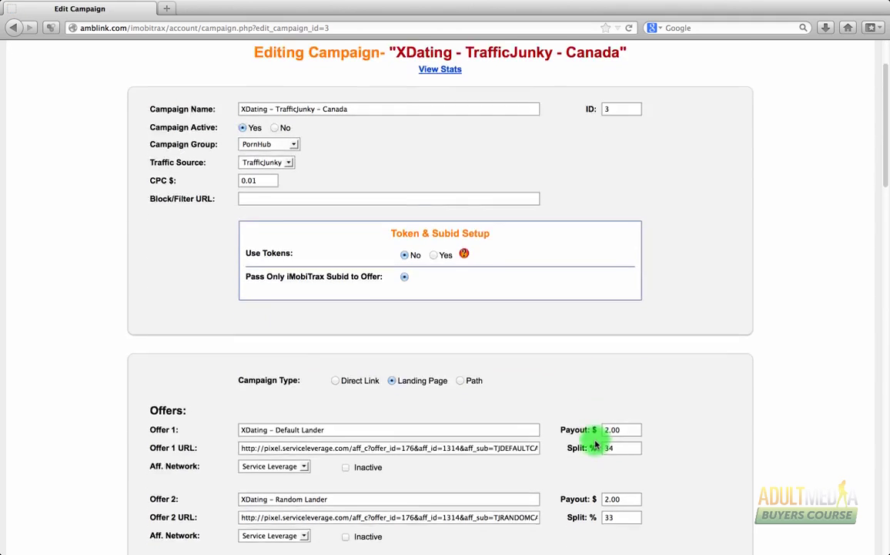
Step: Add an empty third landing page entry and even out the split to 50% each for the Red and Blue Landing Pages
scroll(594, 443, "down", 3)
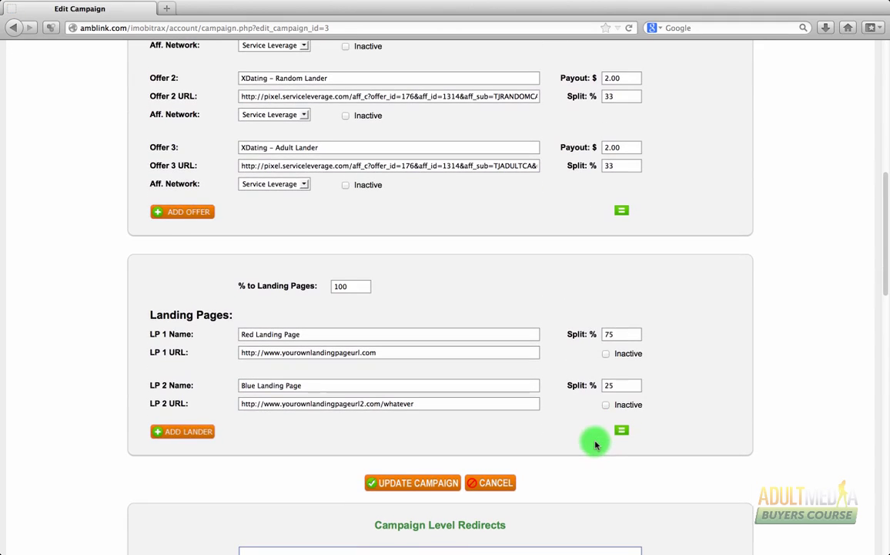
scroll(630, 378, "up", 2)
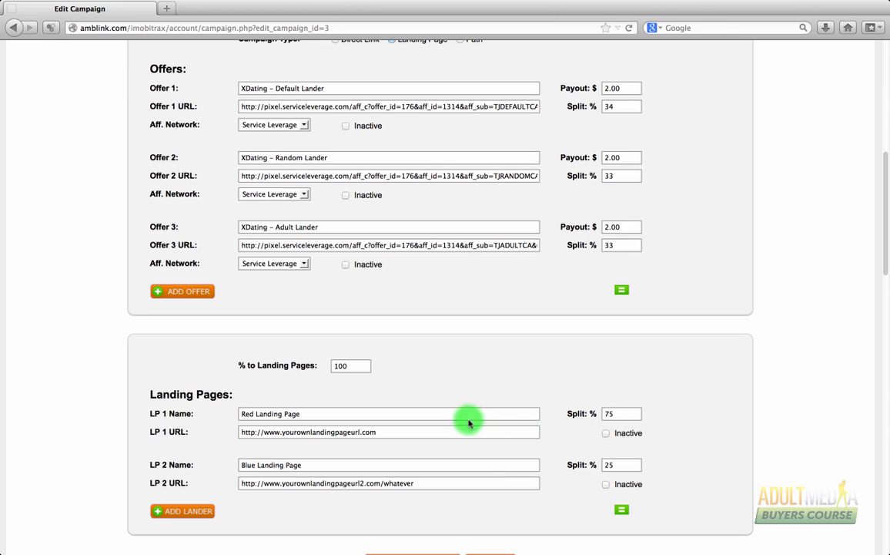
scroll(622, 459, "down", 3)
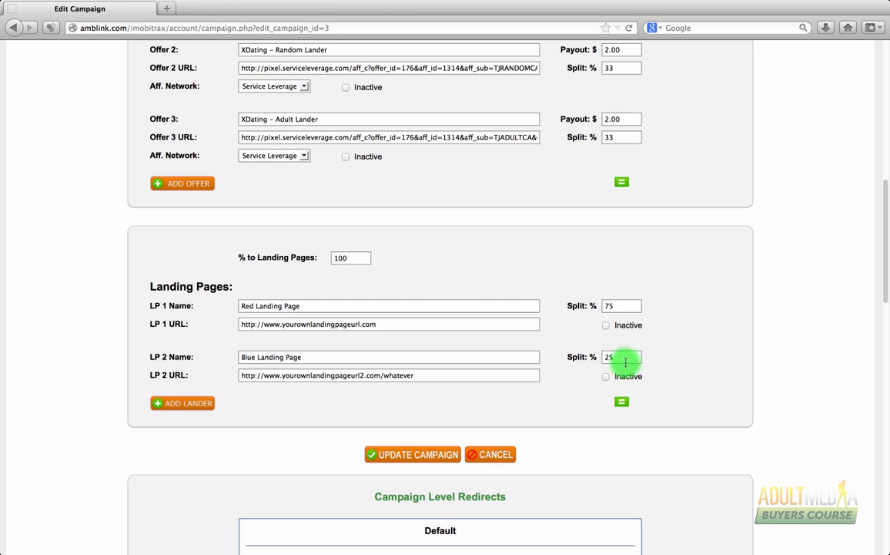
left_click(198, 403)
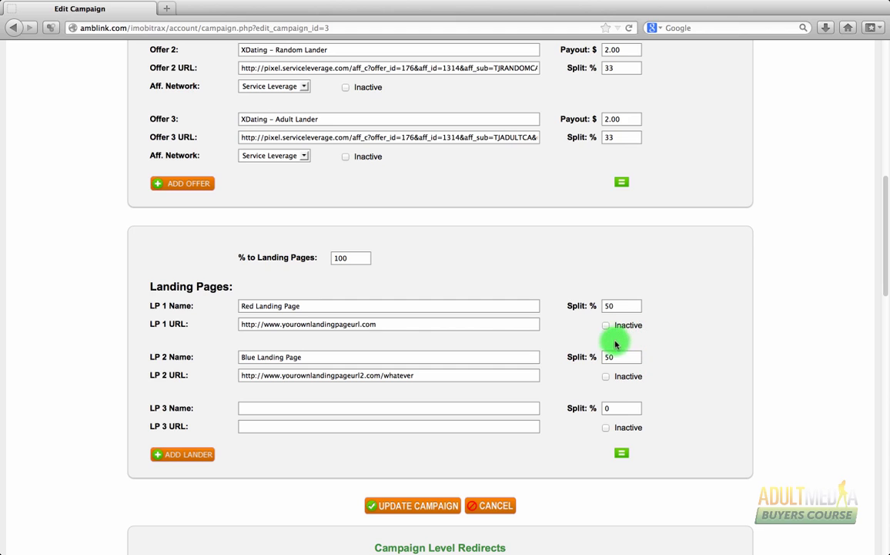
Step: Mark the Blue Landing Page inactive and redistribute the landing page split so the Red Landing Page gets 100%
left_click(606, 376)
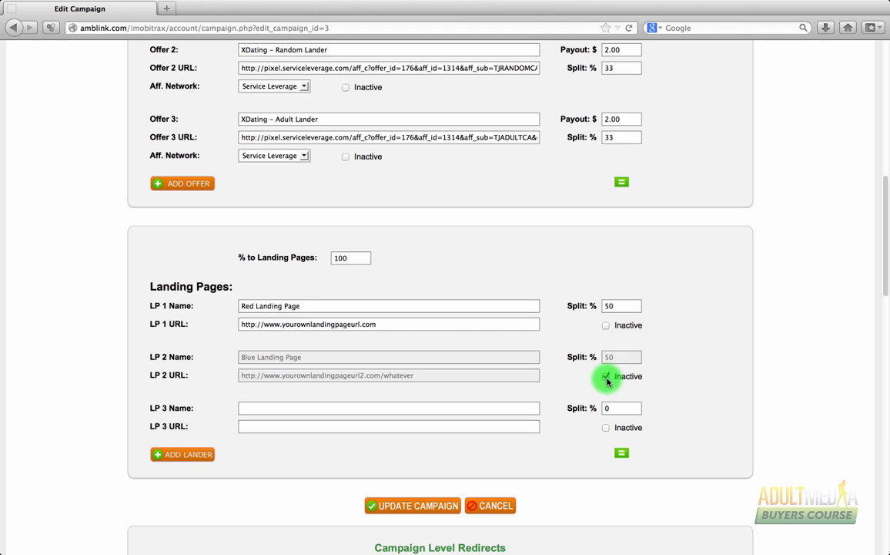
scroll(539, 369, "up", 3)
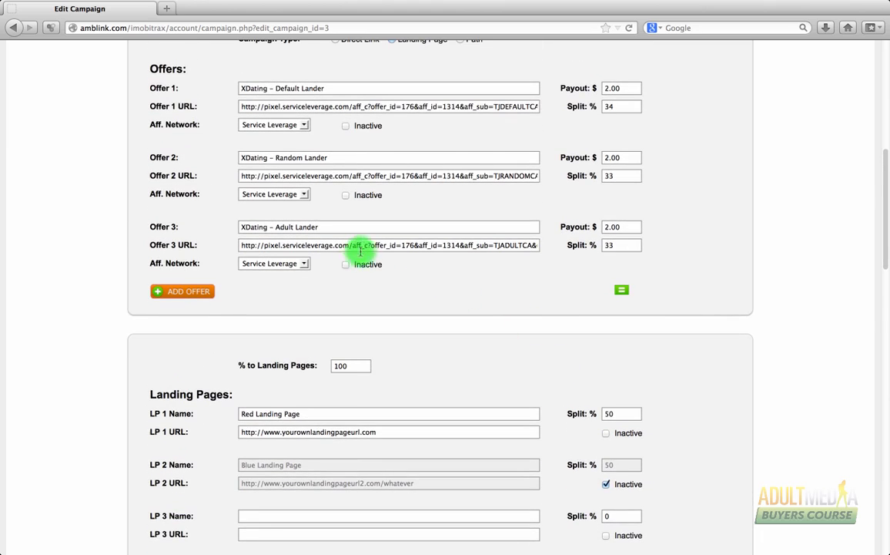
scroll(518, 331, "down", 2)
scroll(518, 331, "down", 5)
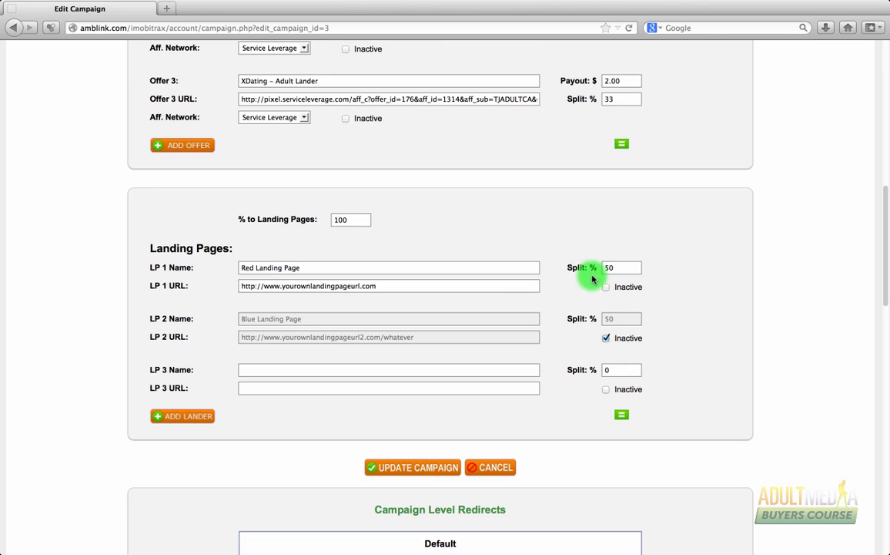
left_click(622, 417)
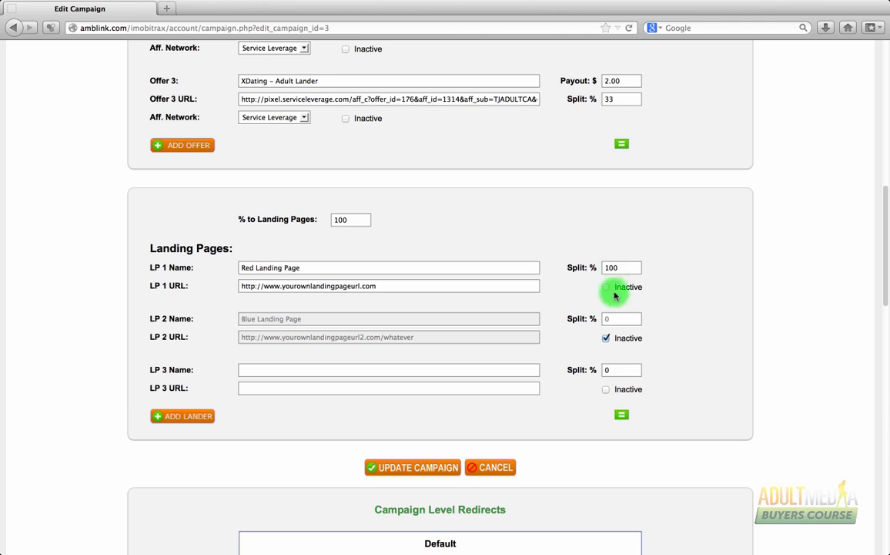
Step: Reactivate the Blue Landing Page with an even 50/50 split, and set the percentage to landing pages to 50
left_click(606, 338)
left_click(621, 415)
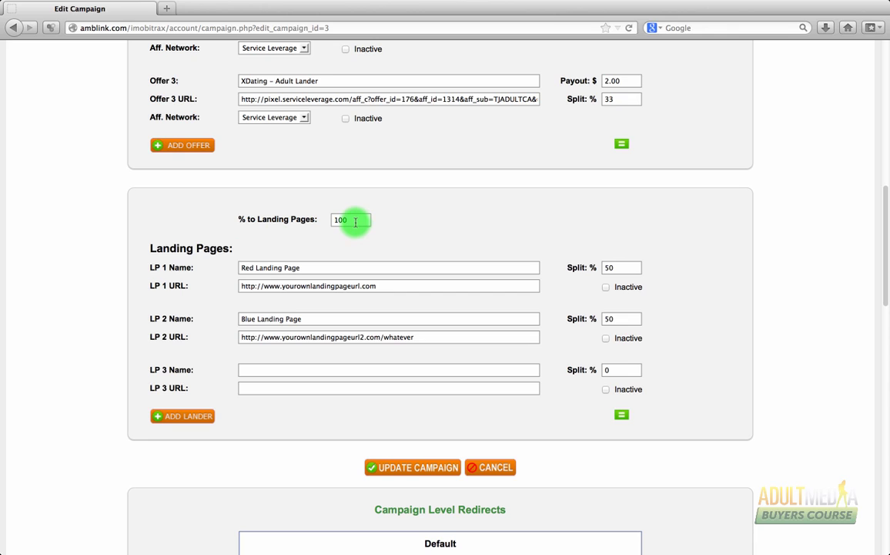
type("50")
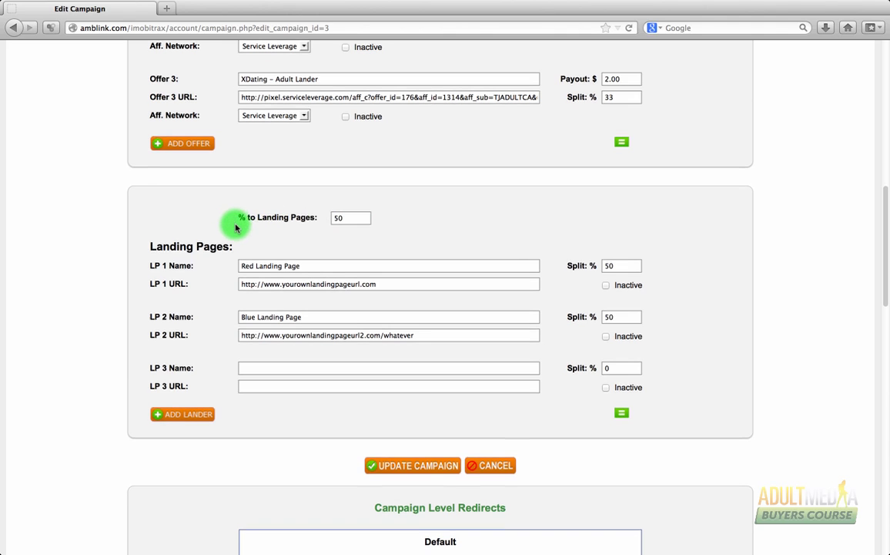
Step: Set the percentage of traffic sent to landing pages to 80
scroll(233, 223, "up", 4)
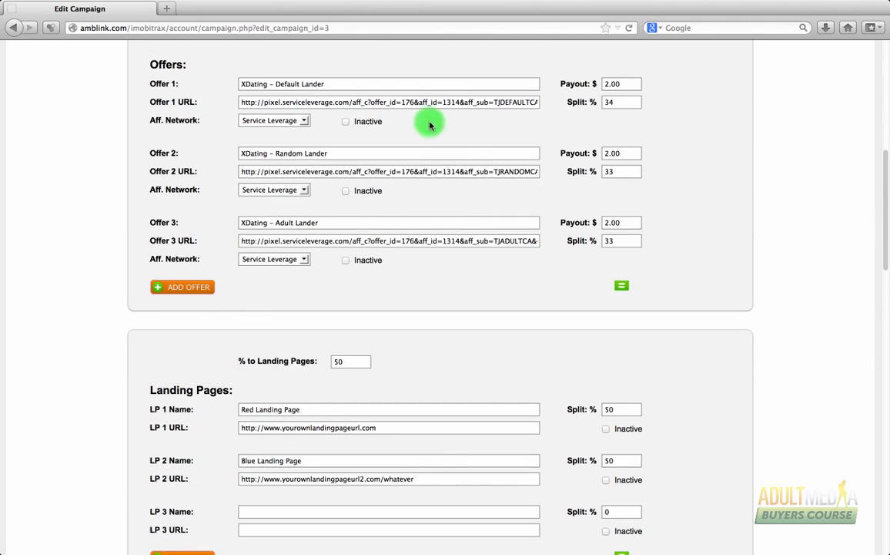
scroll(458, 221, "down", 2)
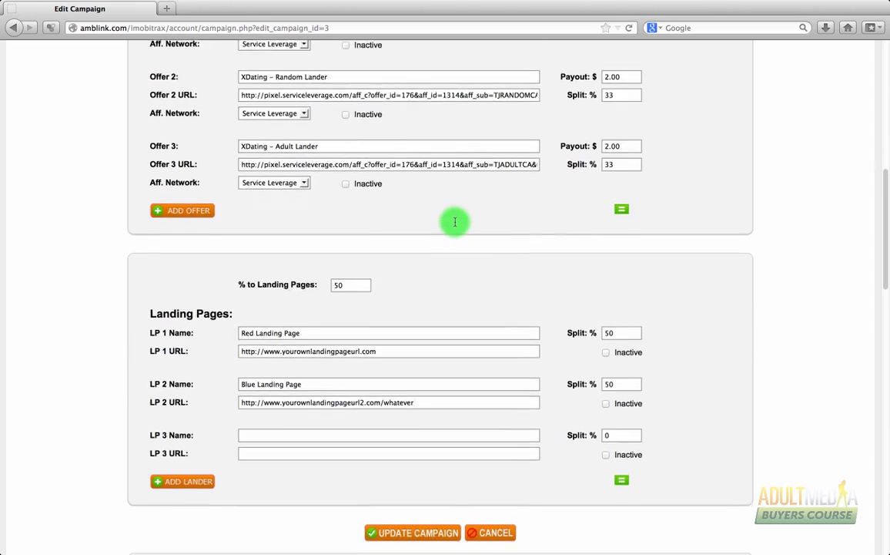
scroll(453, 224, "up", 3)
left_click_drag(367, 390, 338, 401)
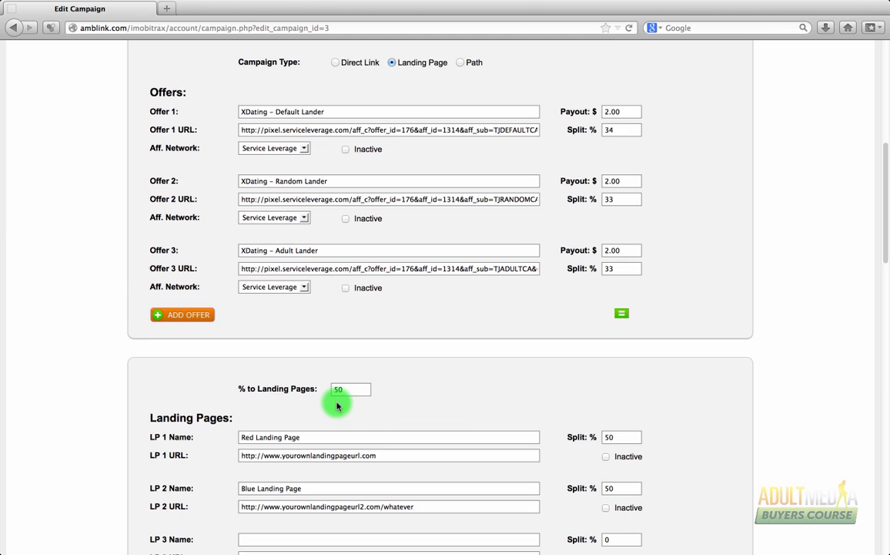
scroll(337, 406, "down", 1)
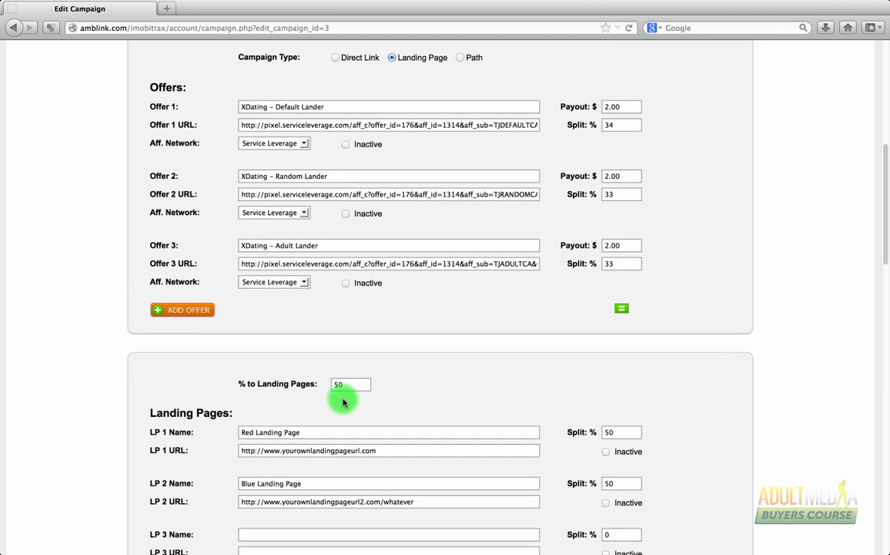
scroll(383, 382, "down", 3)
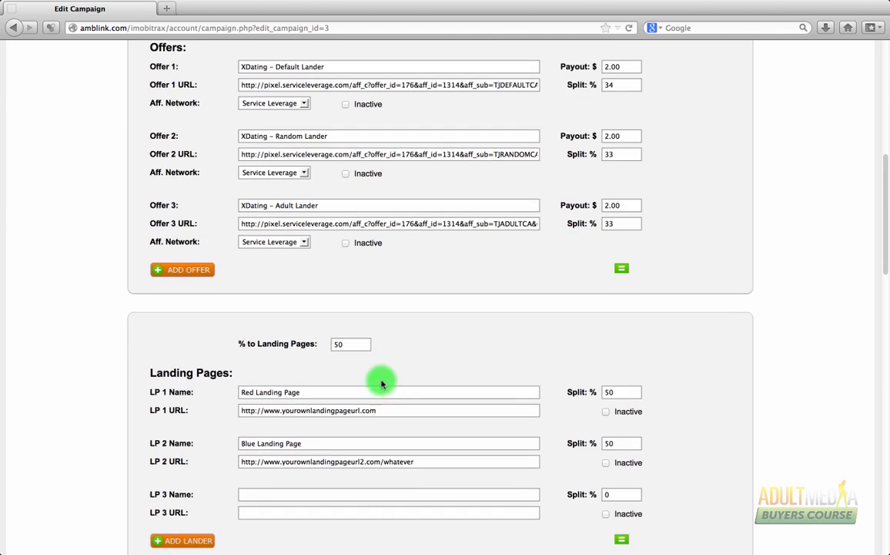
double_click(338, 344)
type("80")
left_click(387, 351)
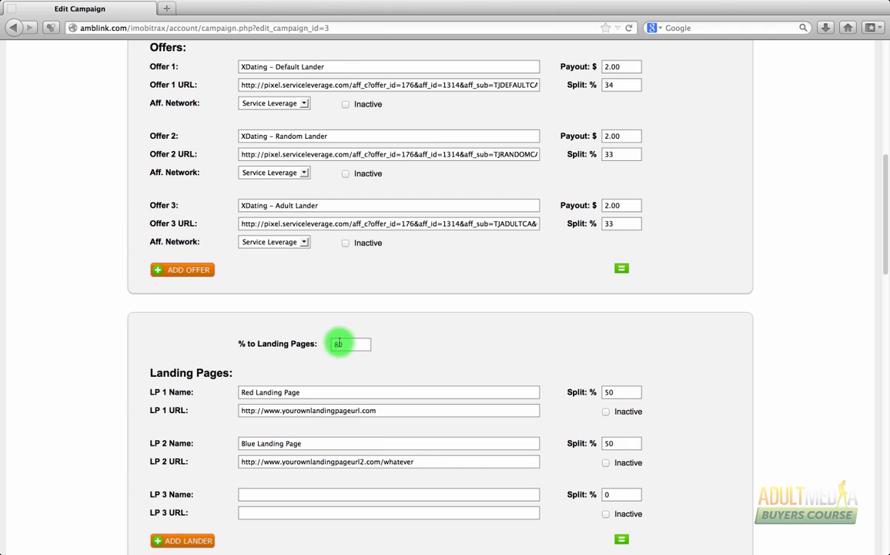
Step: Set the percentage of traffic sent to landing pages to 100
scroll(339, 343, "up", 3)
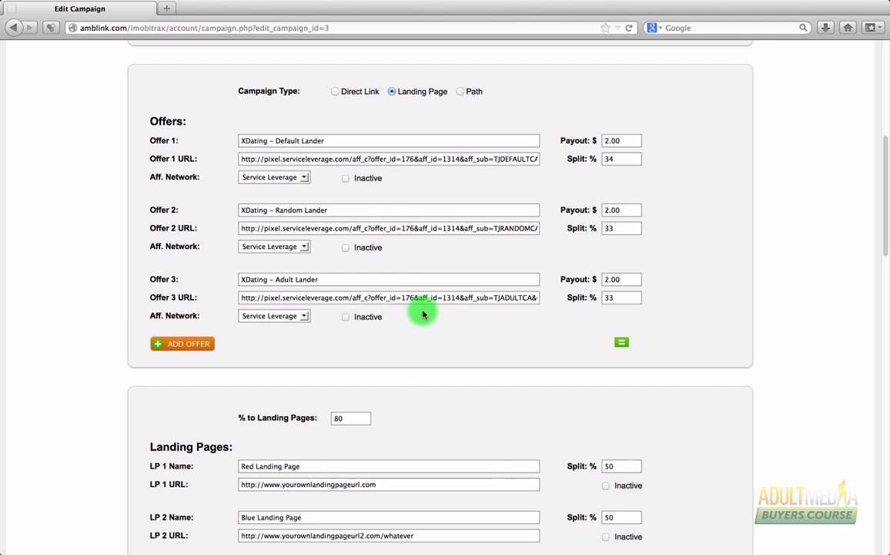
scroll(423, 313, "down", 5)
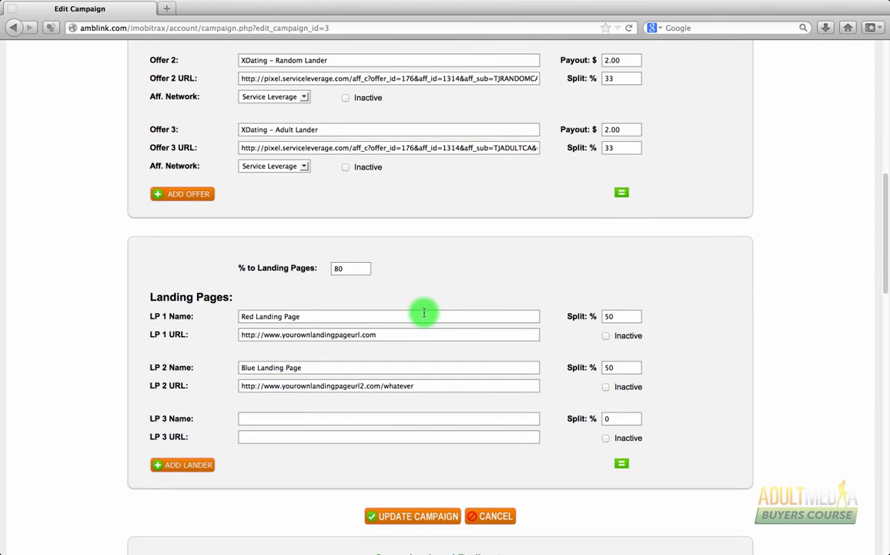
scroll(424, 314, "up", 1)
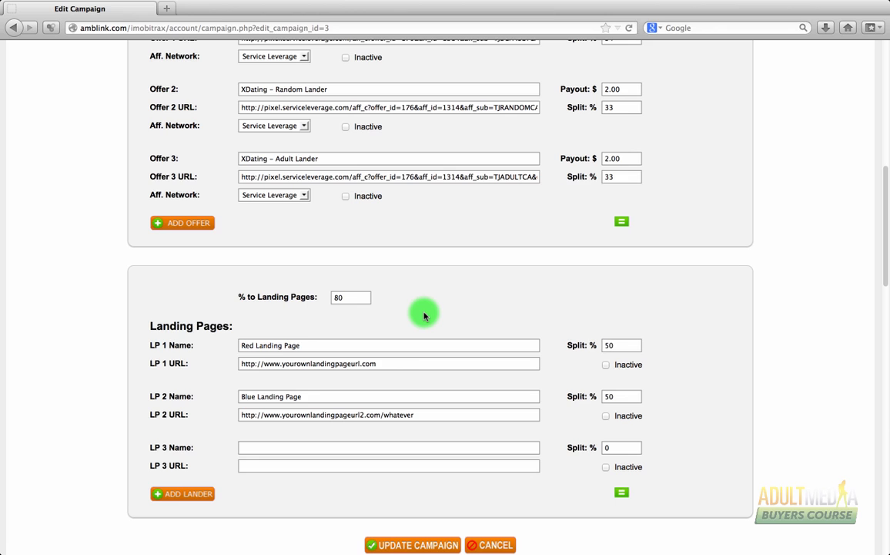
scroll(424, 313, "up", 2)
scroll(420, 317, "up", 1)
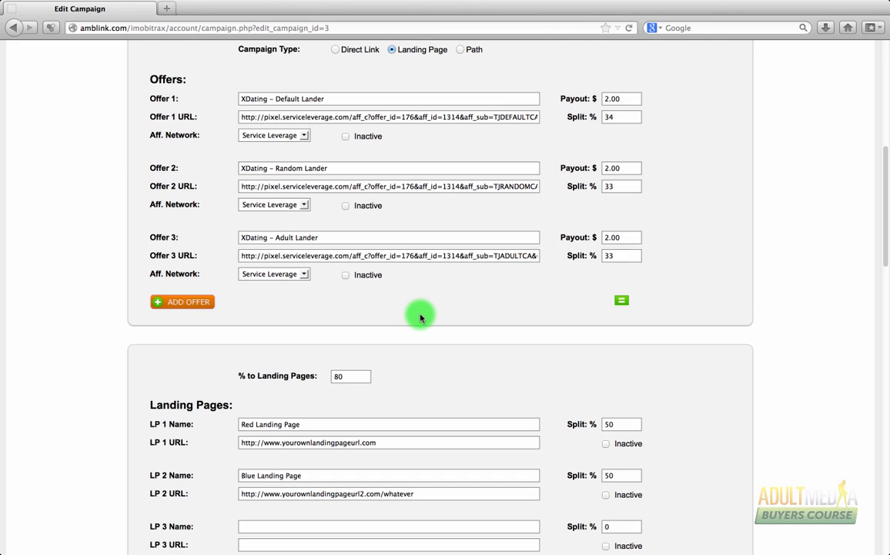
scroll(421, 317, "down", 3)
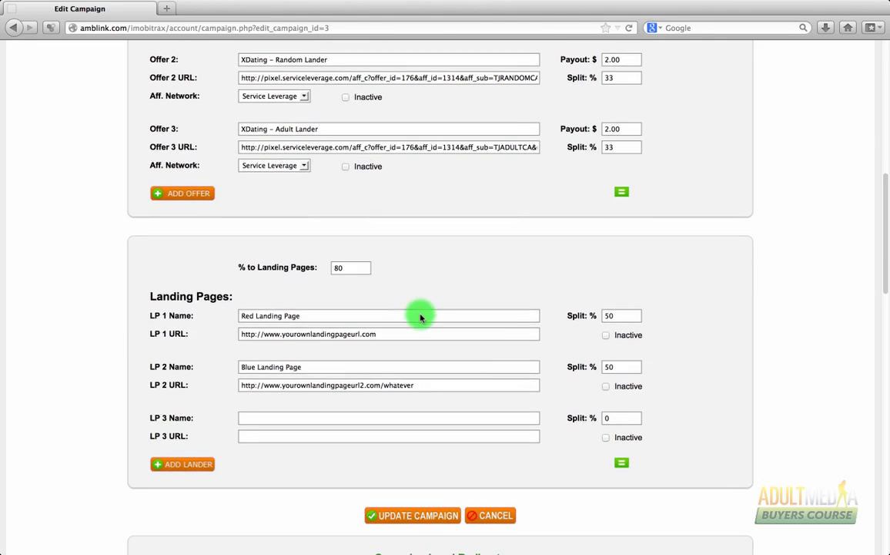
double_click(353, 267)
type("100")
Step: Review the three offers and the landing pages together with their split percentages
scroll(678, 339, "up", 3)
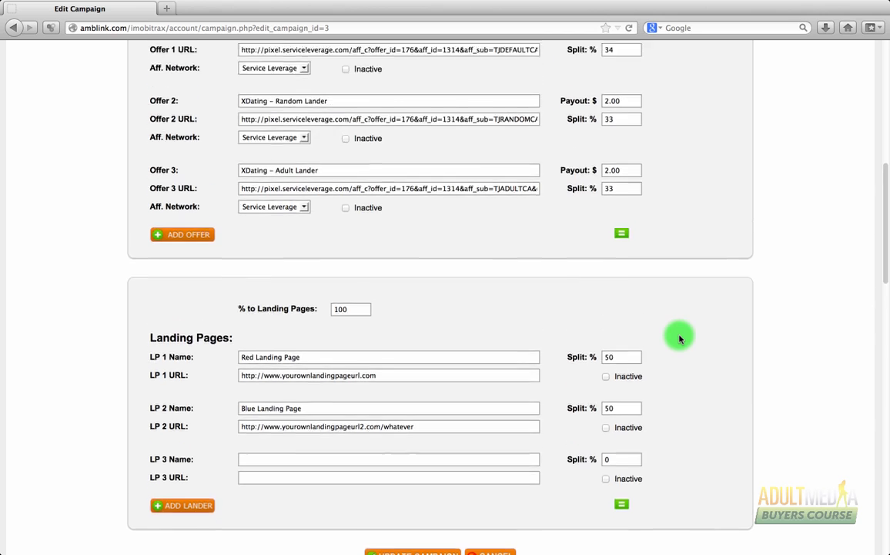
scroll(678, 338, "down", 5)
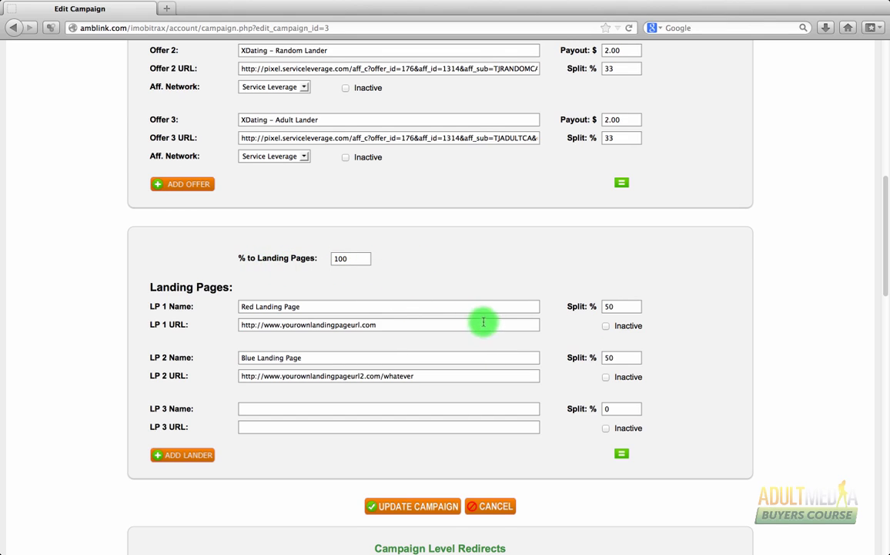
scroll(482, 319, "up", 1)
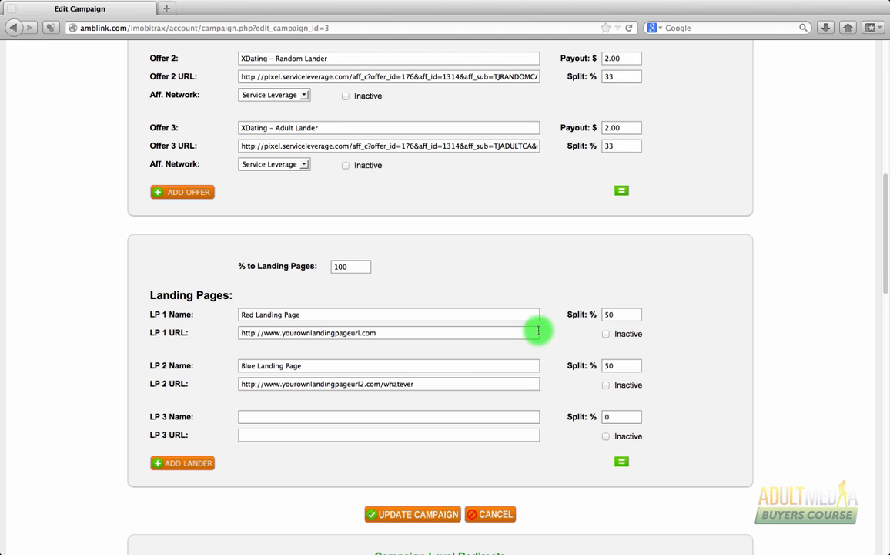
scroll(537, 331, "up", 5)
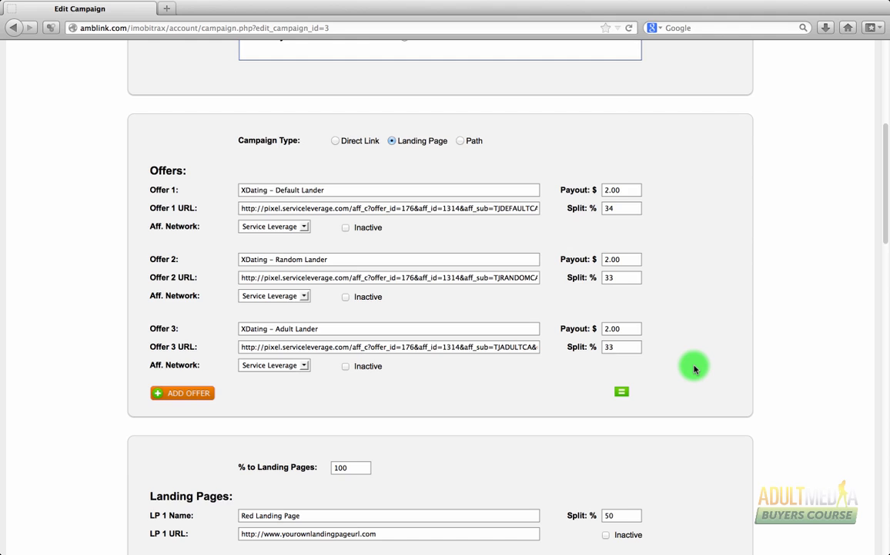
scroll(694, 369, "down", 3)
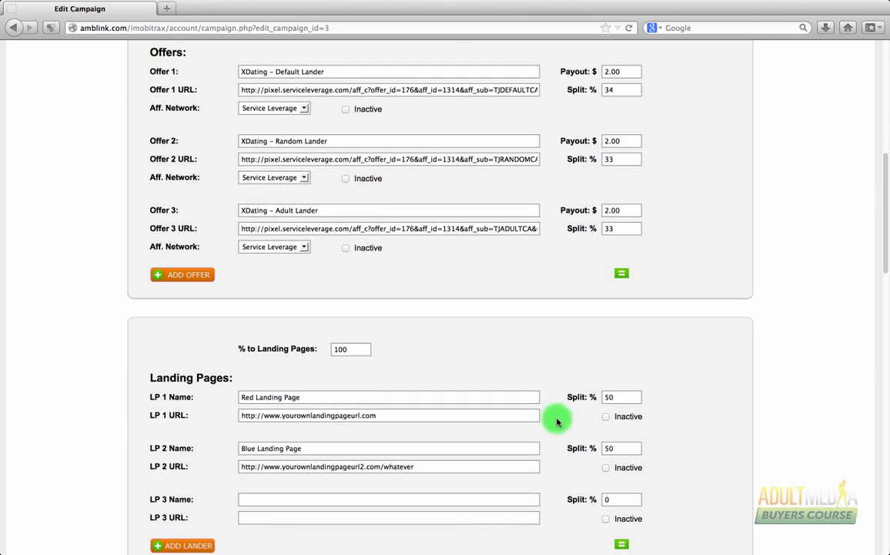
scroll(521, 370, "up", 2)
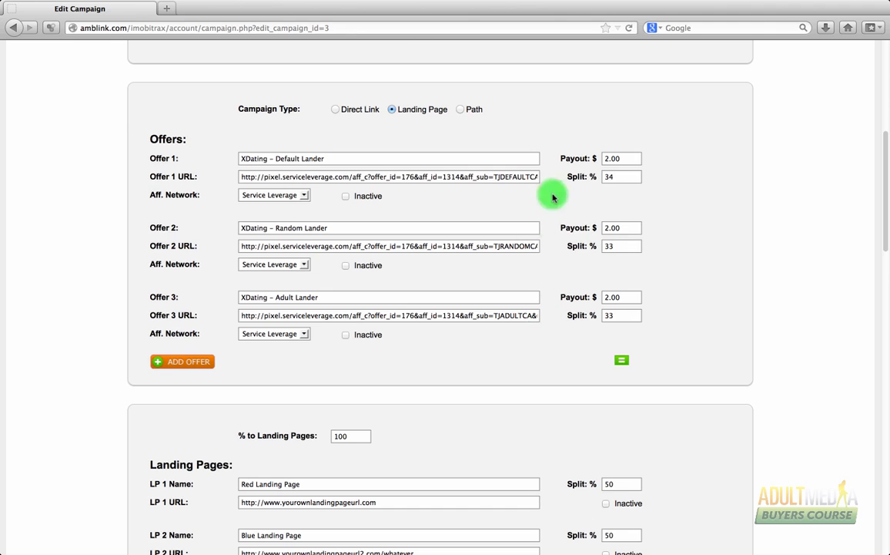
scroll(567, 370, "down", 1)
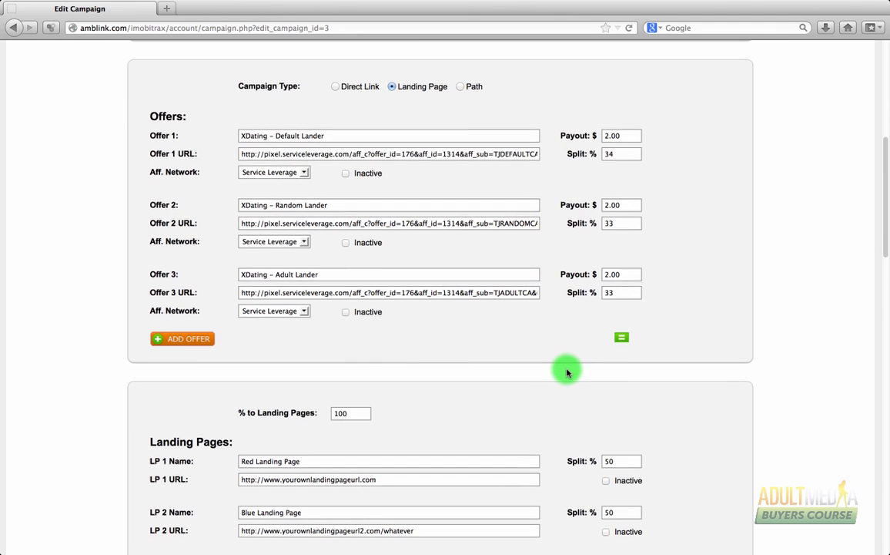
scroll(565, 372, "down", 1)
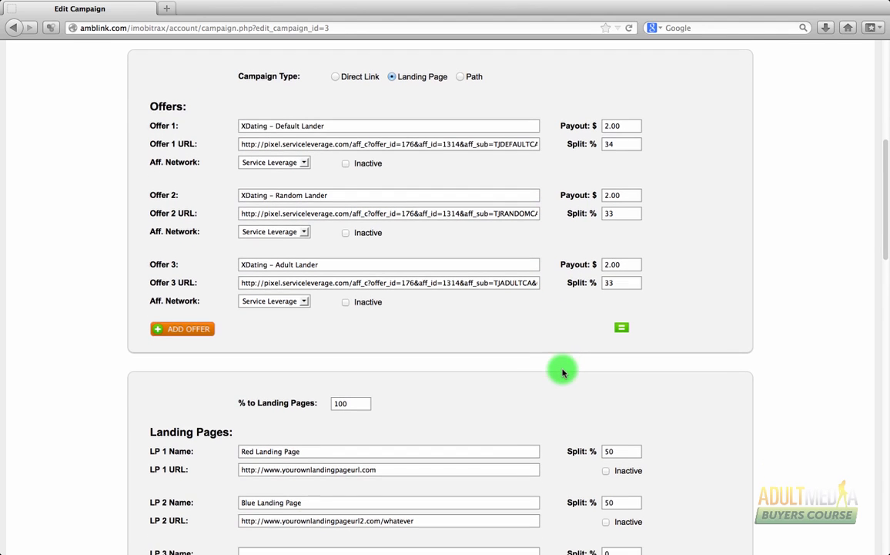
scroll(553, 457, "down", 1)
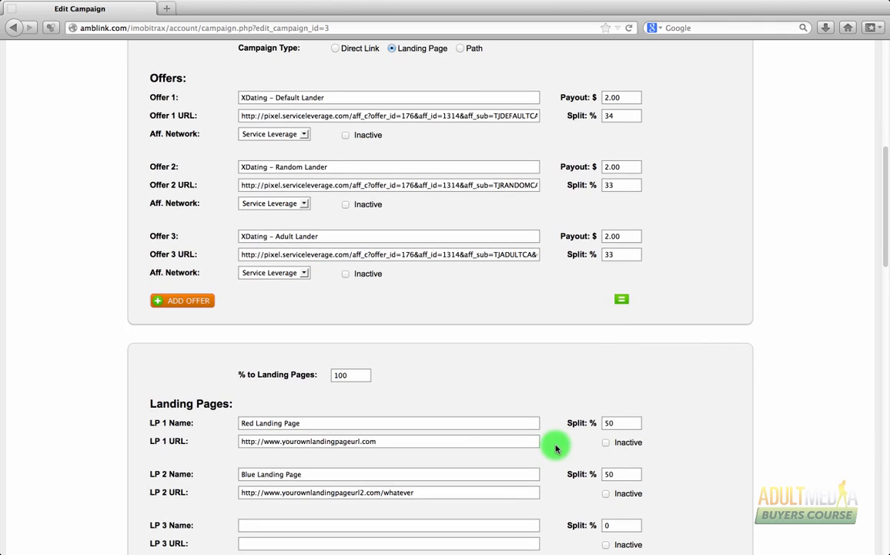
Step: Set the percentage to landing pages to 50, update the campaign and review its saved offer and landing page settings
scroll(556, 387, "down", 3)
scroll(556, 391, "down", 2)
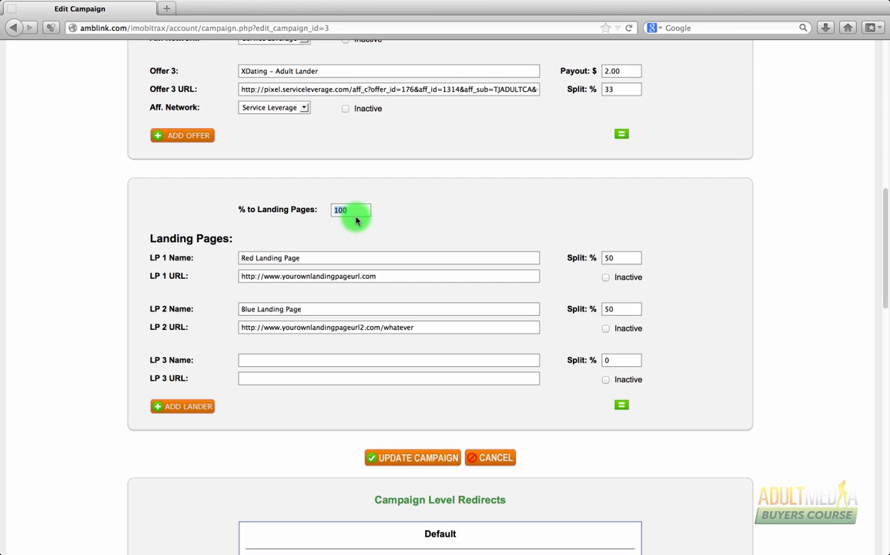
type("50")
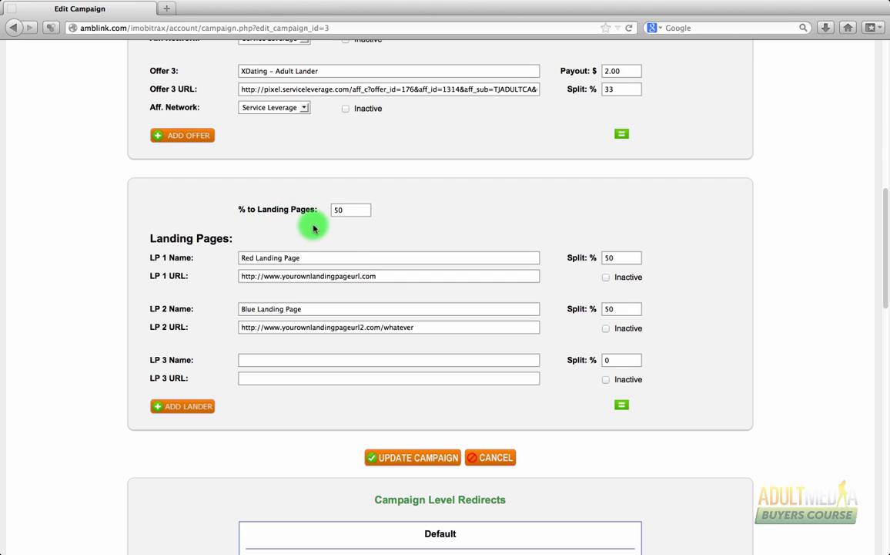
left_click(416, 458)
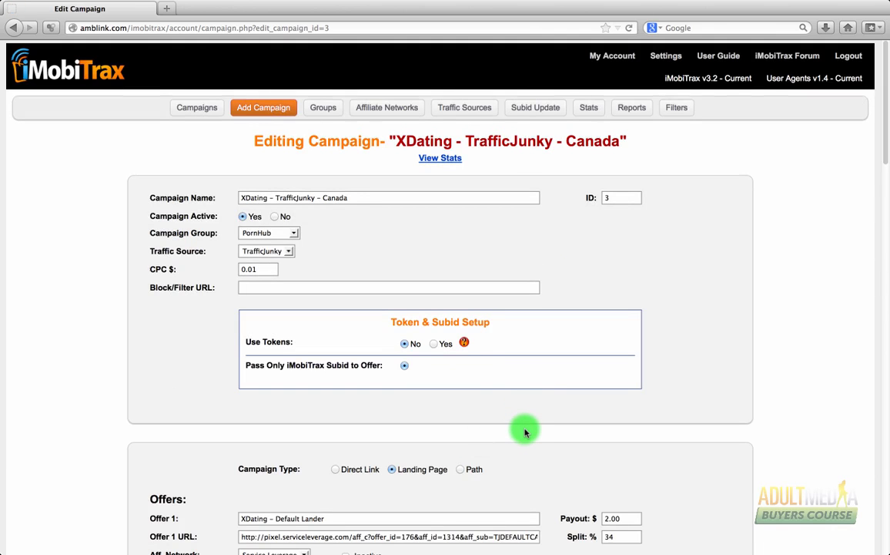
scroll(524, 432, "down", 5)
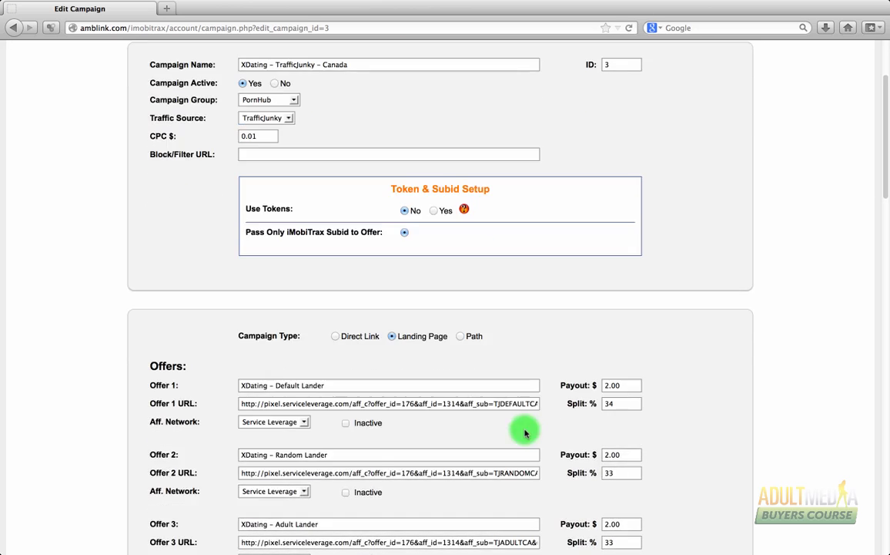
scroll(524, 433, "down", 2)
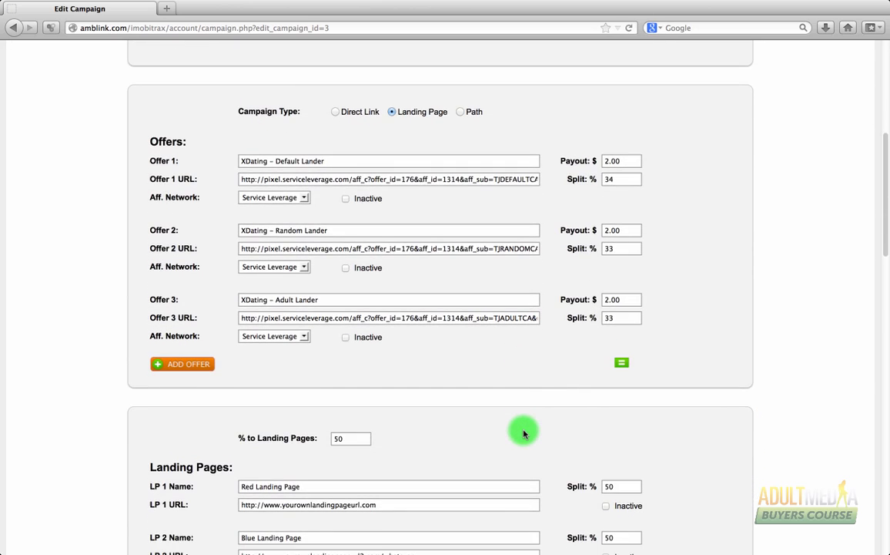
scroll(523, 433, "down", 1)
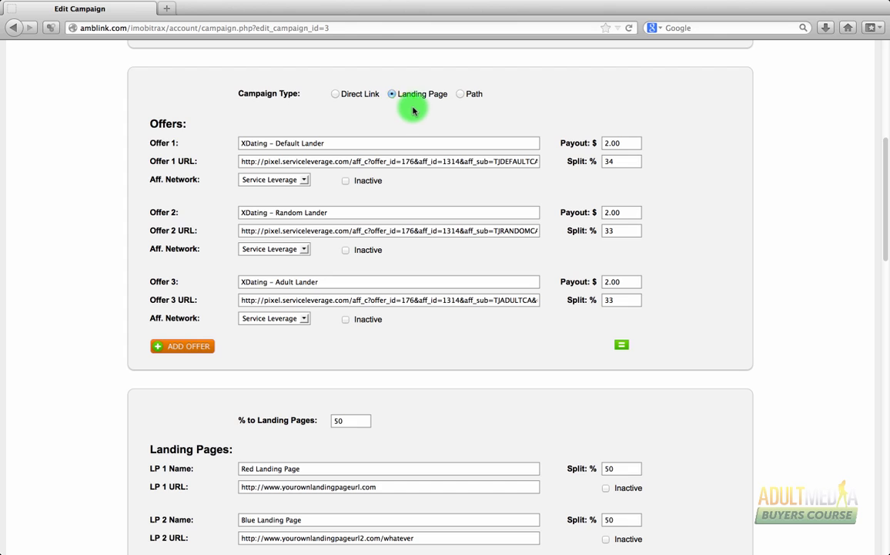
scroll(715, 287, "down", 3)
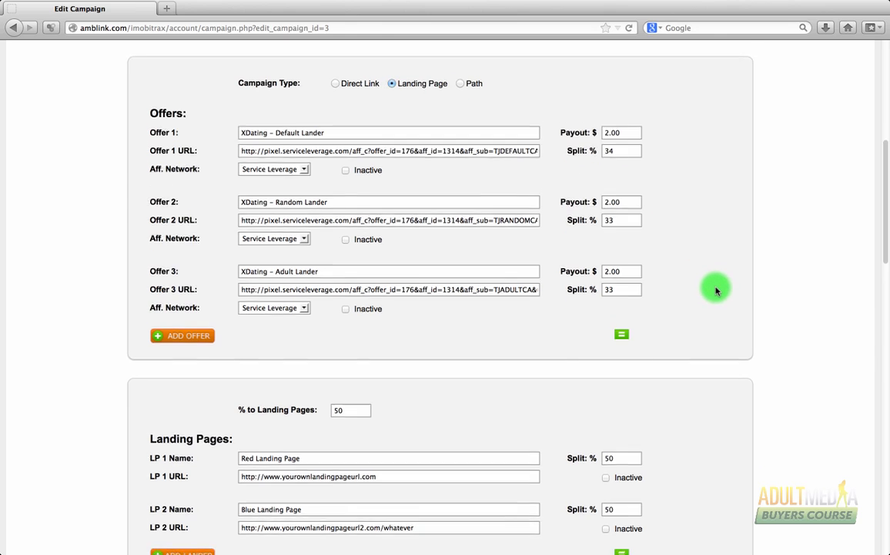